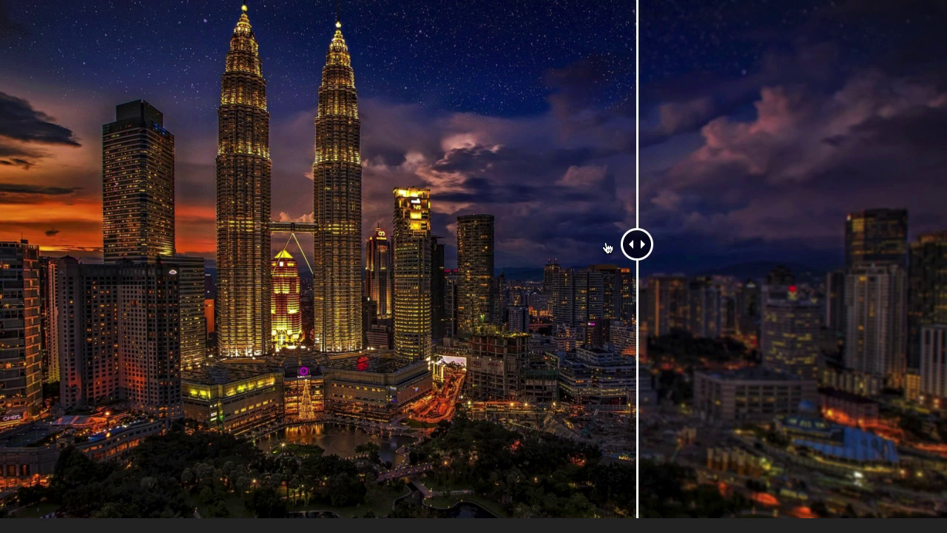
Compare the city photo before and after sharpening with the split slider.
{"action": "left_click_drag", "start_coordinate": [606, 247], "coordinate": [877, 243]}
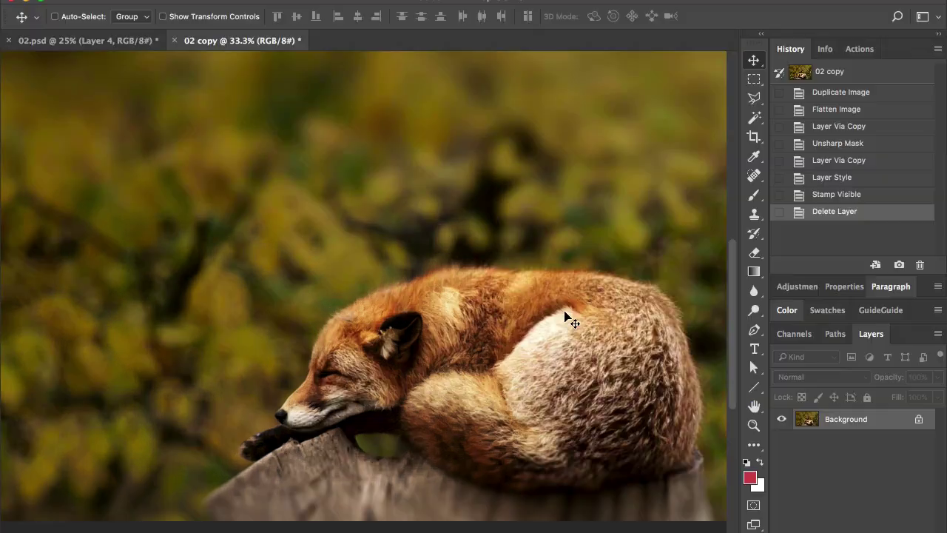
Duplicate the fox layer, apply Unsharp Mask, and set it to Darken as DARK.
{"action": "key", "text": "super+equal"}
{"action": "key", "text": "super+equal"}
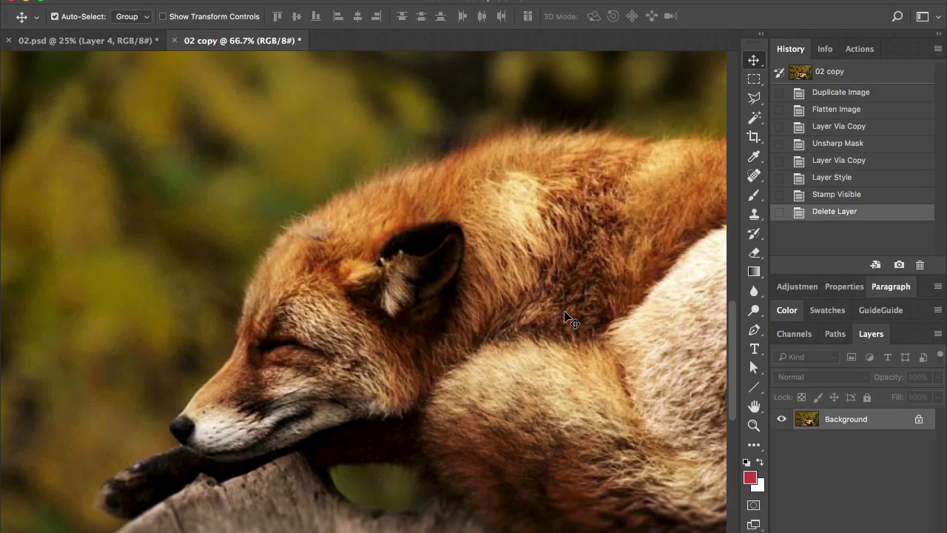
{"action": "mouse_move", "coordinate": [408, 237]}
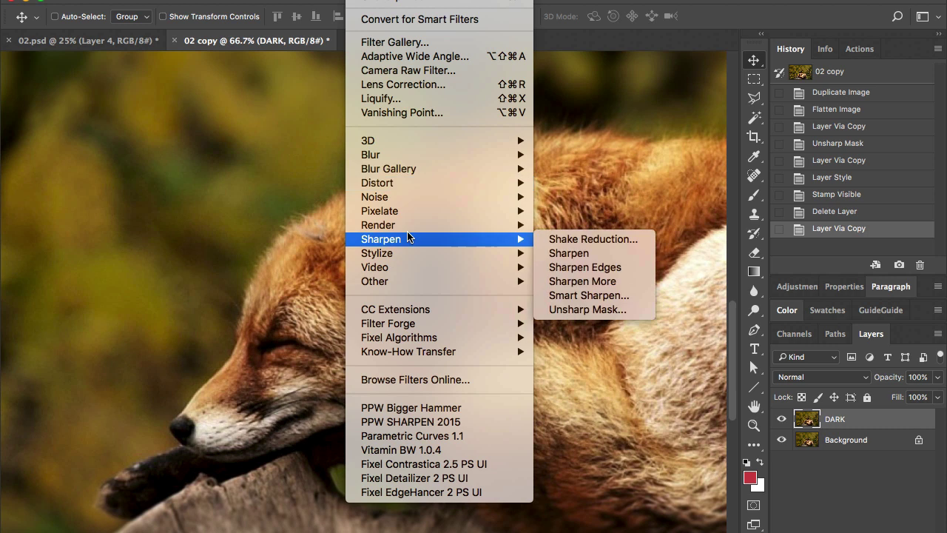
{"action": "left_click", "coordinate": [587, 309]}
{"action": "left_click", "coordinate": [600, 212]}
{"action": "key", "text": "Return"}
{"action": "key", "text": "alt+shift+k"}
Copy the sharpened layer as LIGHT in Lighten mode at 50% opacity and group it.
{"action": "key", "text": "ctrl+alt+j"}
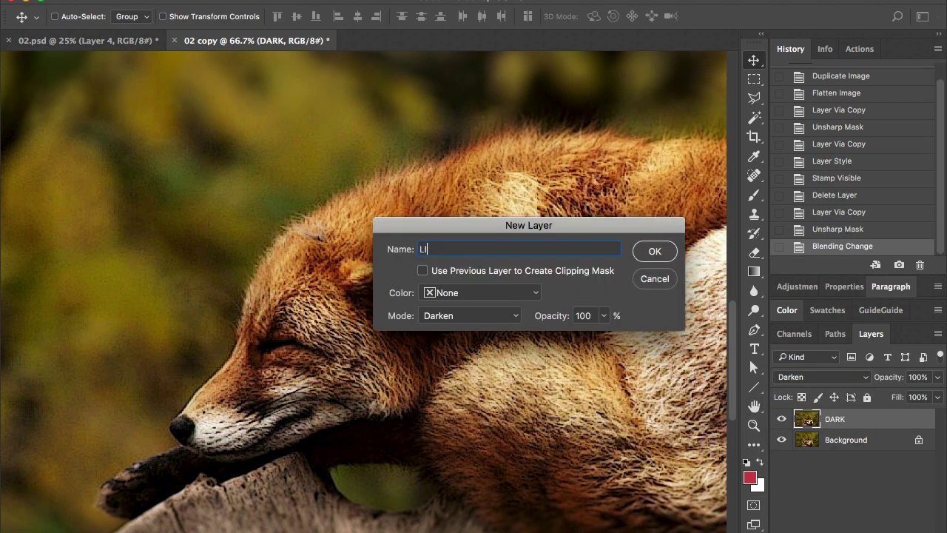
{"action": "type", "text": "LIGHT"}
{"action": "key", "text": "Return"}
{"action": "key", "text": "alt+shift+g"}
{"action": "double_click", "coordinate": [847, 442]}
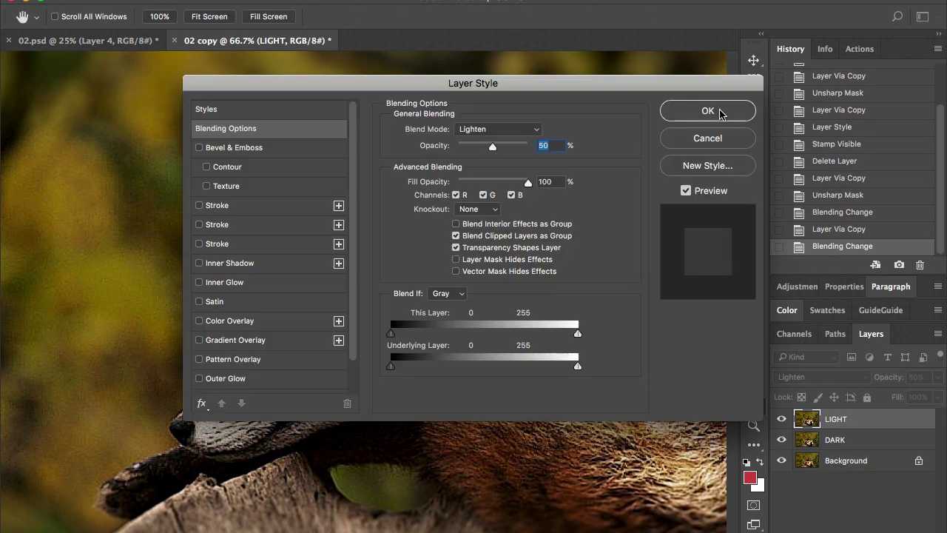
{"action": "key", "text": "Return"}
{"action": "key", "text": "super+g"}
Add a mask to the group and fill it using Apply Image.
{"action": "left_click", "coordinate": [199, 0]}
{"action": "left_click", "coordinate": [231, 200]}
{"action": "left_click", "coordinate": [604, 137]}
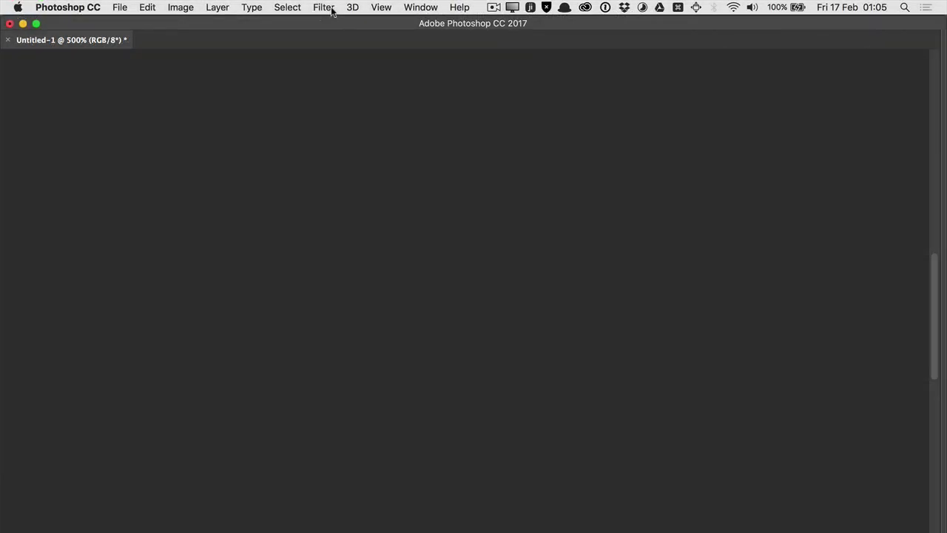
{"action": "left_click", "coordinate": [323, 7]}
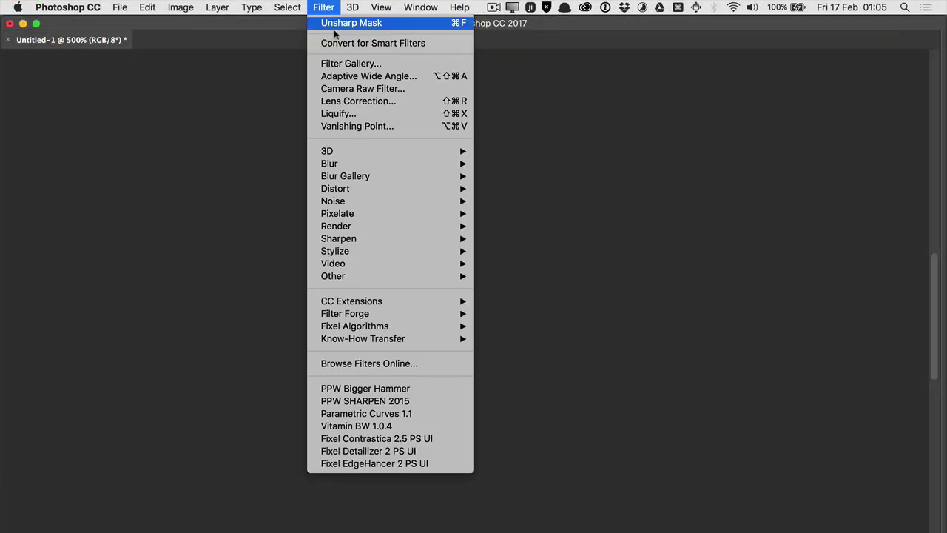
At 500% Amount, raise the giraffe's Radius to 3.3, 4.4 and higher, then lower Amount to 174.
{"action": "mouse_move", "coordinate": [347, 238]}
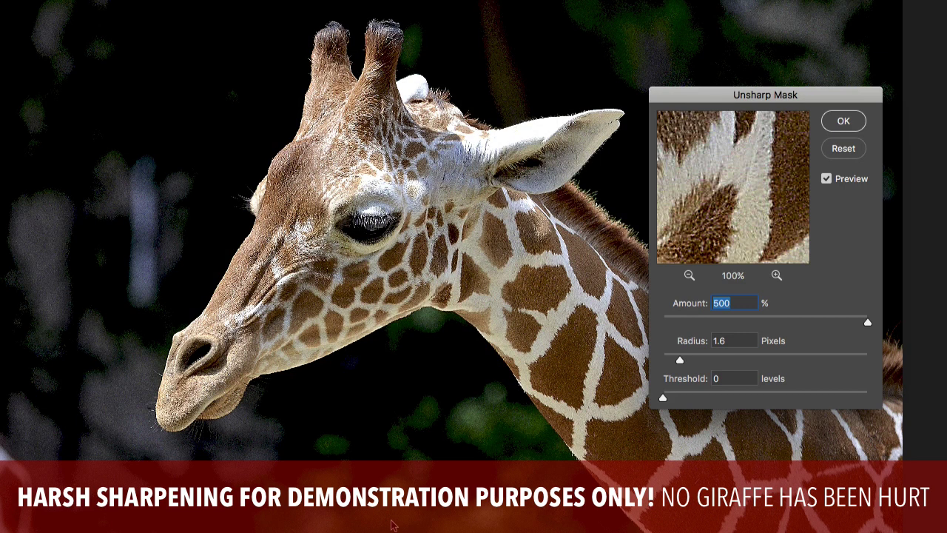
{"action": "key", "text": "ctrl+plus"}
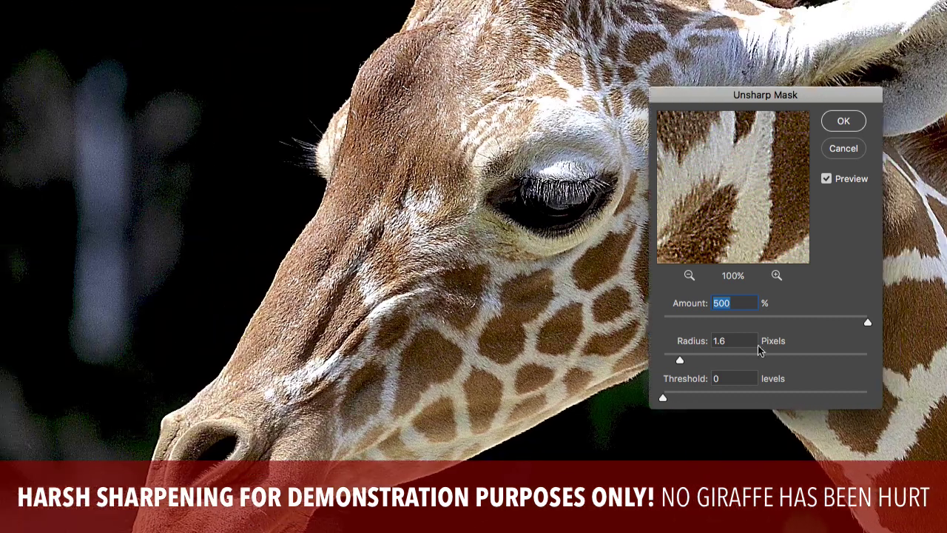
{"action": "left_click_drag", "start_coordinate": [834, 323], "coordinate": [893, 319]}
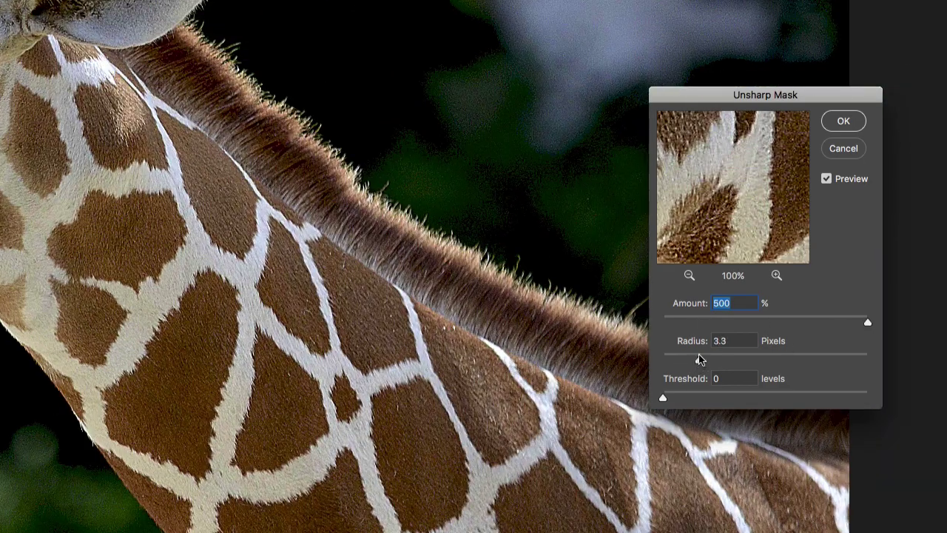
{"action": "left_click", "coordinate": [699, 360]}
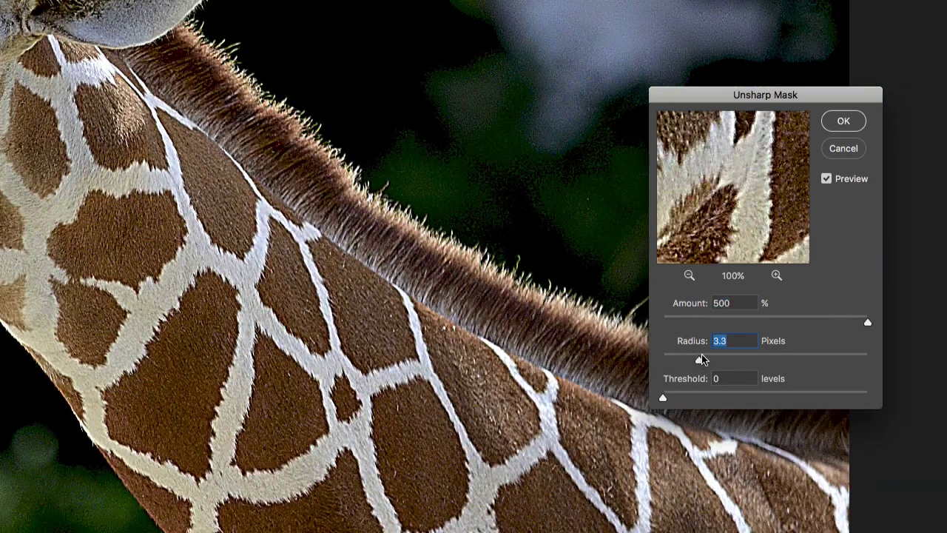
{"action": "left_click", "coordinate": [711, 360]}
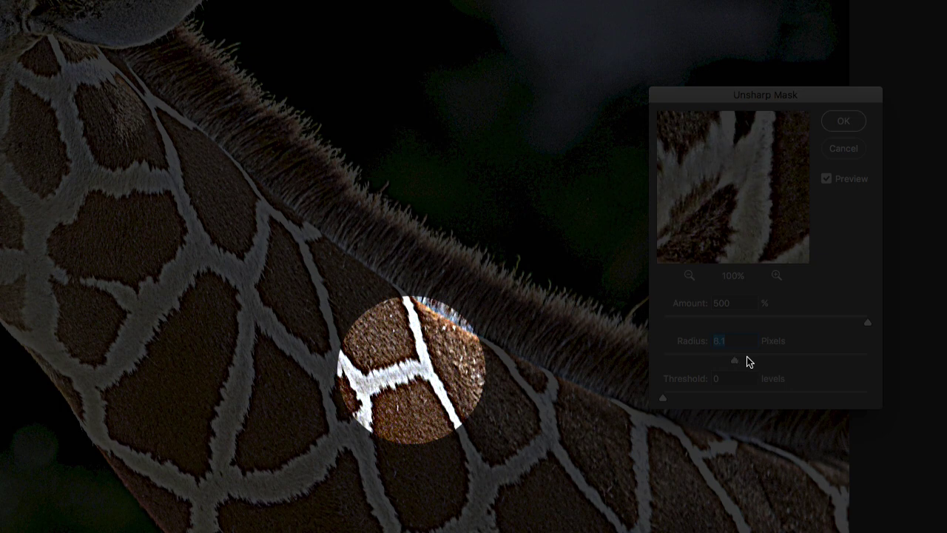
{"action": "left_click", "coordinate": [747, 360]}
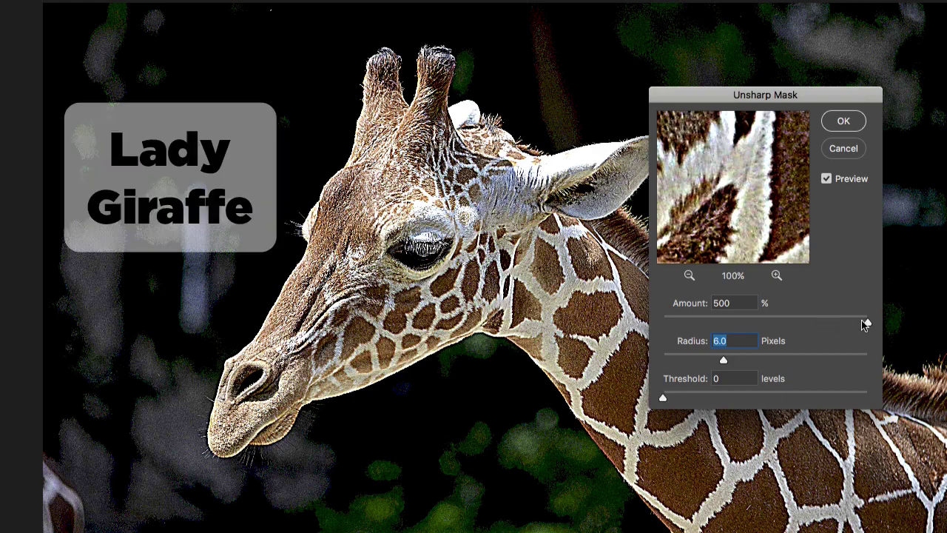
{"action": "left_click_drag", "start_coordinate": [867, 323], "coordinate": [816, 326]}
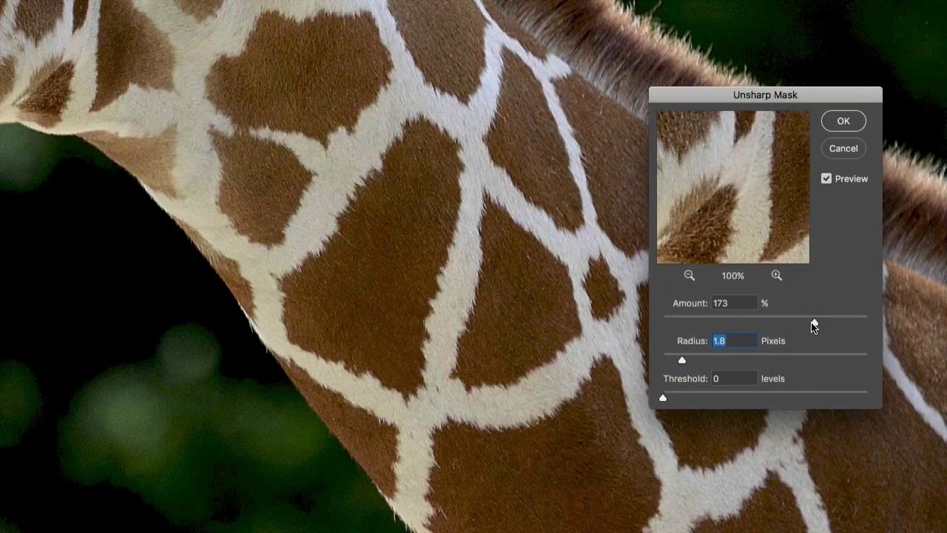
Set Unsharp Mask Amount back to 500% and Threshold to 24 levels.
{"action": "left_click_drag", "start_coordinate": [813, 323], "coordinate": [903, 310]}
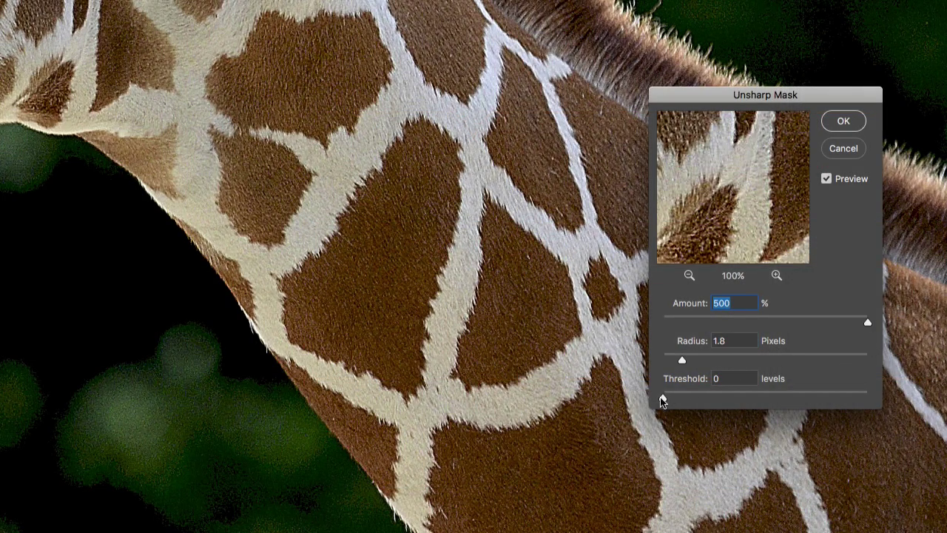
{"action": "mouse_move", "coordinate": [664, 399]}
{"action": "left_mouse_down"}
{"action": "mouse_move", "coordinate": [702, 400]}
{"action": "mouse_move", "coordinate": [660, 392]}
{"action": "left_mouse_up"}
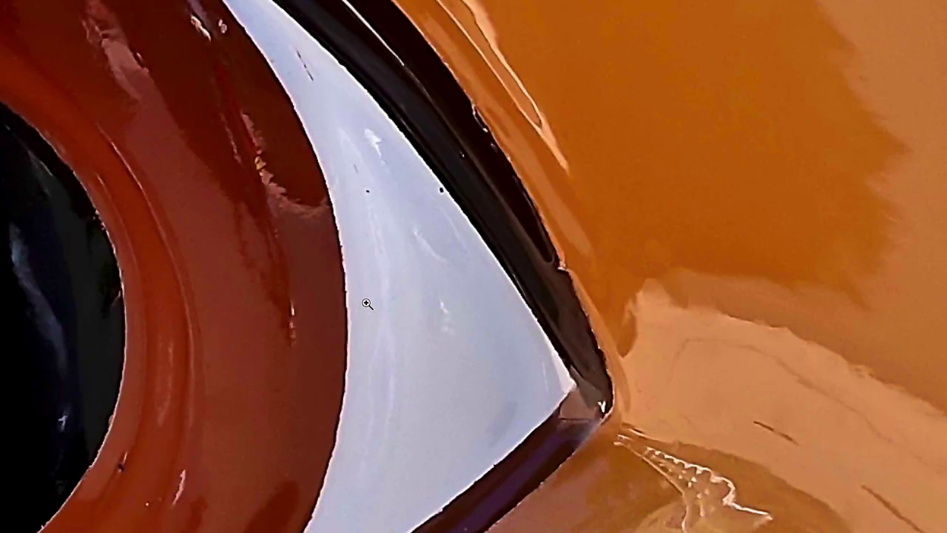
Zoom into the cartoon eye, test Amount 20, then settle on Amount 489 and Radius 4.3.
{"action": "left_click", "coordinate": [367, 303]}
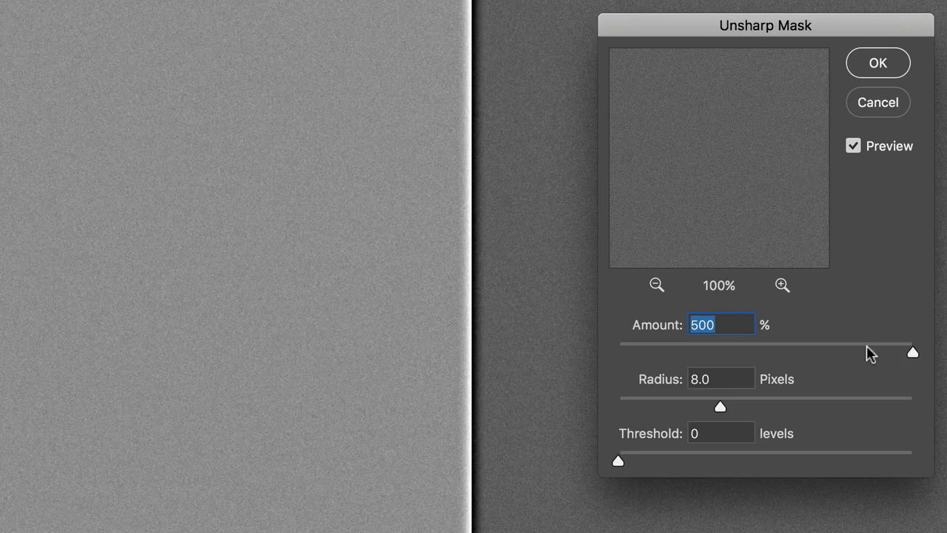
{"action": "left_click_drag", "start_coordinate": [869, 353], "coordinate": [648, 347]}
{"action": "left_click", "coordinate": [912, 353]}
{"action": "left_click_drag", "start_coordinate": [748, 405], "coordinate": [650, 464]}
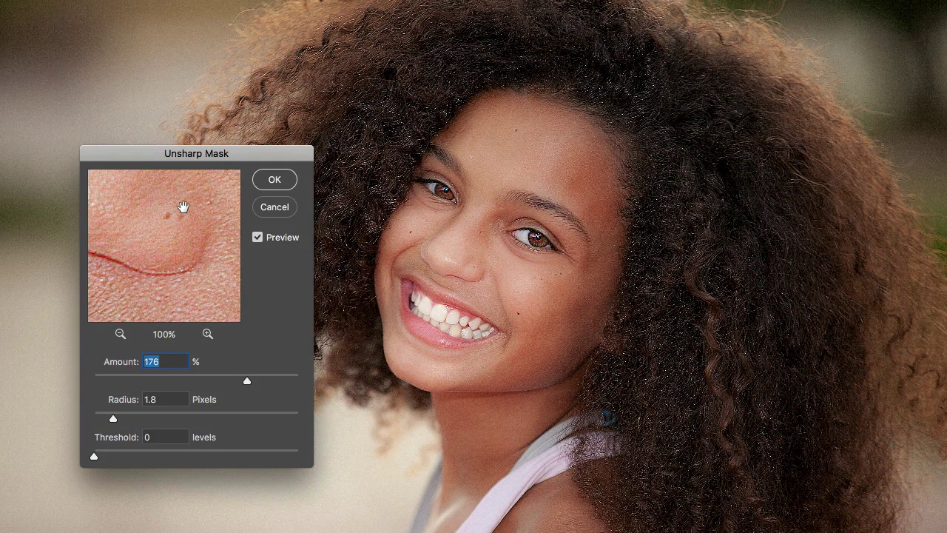
Preview the hair, set Radius to 0.6 and Amount to 258, then widen Radius slightly.
{"action": "left_click", "coordinate": [392, 147]}
{"action": "left_click_drag", "start_coordinate": [222, 385], "coordinate": [192, 382]}
{"action": "left_click_drag", "start_coordinate": [116, 427], "coordinate": [99, 418]}
{"action": "left_click_drag", "start_coordinate": [192, 380], "coordinate": [256, 400]}
{"action": "left_click_drag", "start_coordinate": [100, 422], "coordinate": [110, 418]}
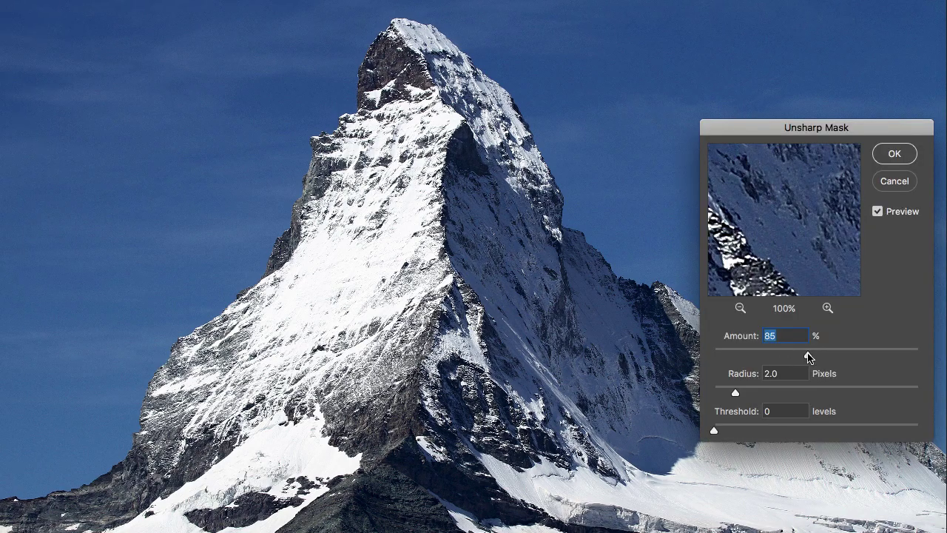
Set Amount to 128, Radius to 2.9 pixels, then Amount back to 94.
{"action": "left_click_drag", "start_coordinate": [807, 356], "coordinate": [841, 355]}
{"action": "left_click_drag", "start_coordinate": [736, 394], "coordinate": [746, 394]}
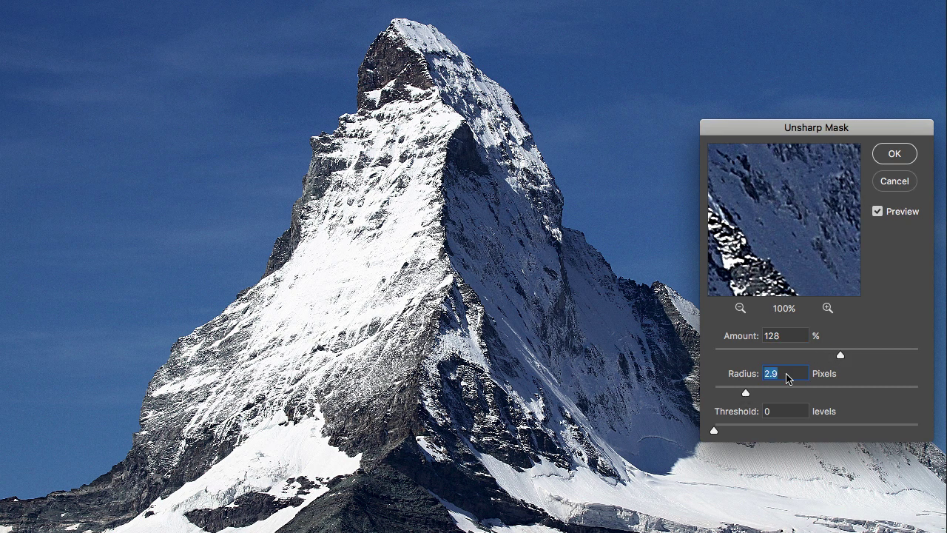
{"action": "left_click_drag", "start_coordinate": [841, 358], "coordinate": [862, 356]}
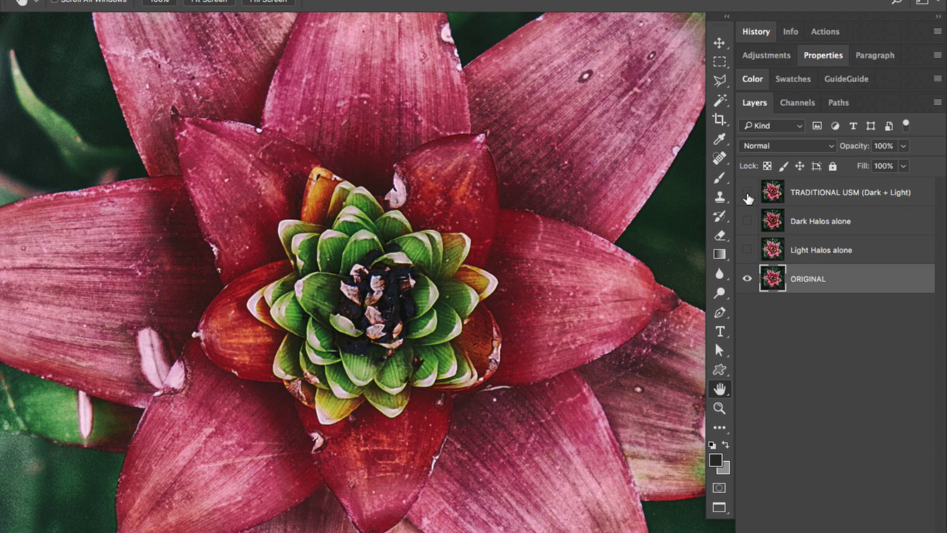
Toggle TRADITIONAL USM, Light Halos alone and Dark Halos alone one by one, ending with all visible.
{"action": "left_click", "coordinate": [747, 193]}
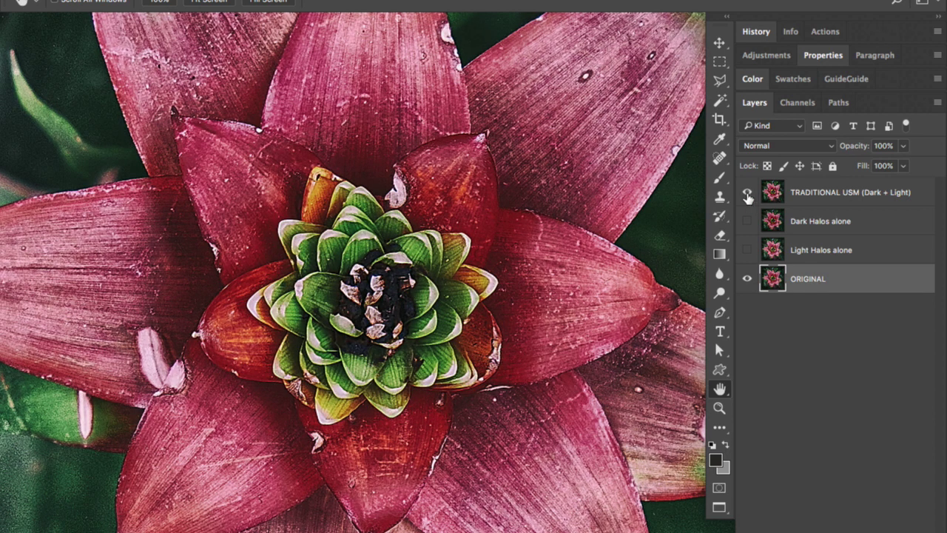
{"action": "left_click", "coordinate": [747, 194]}
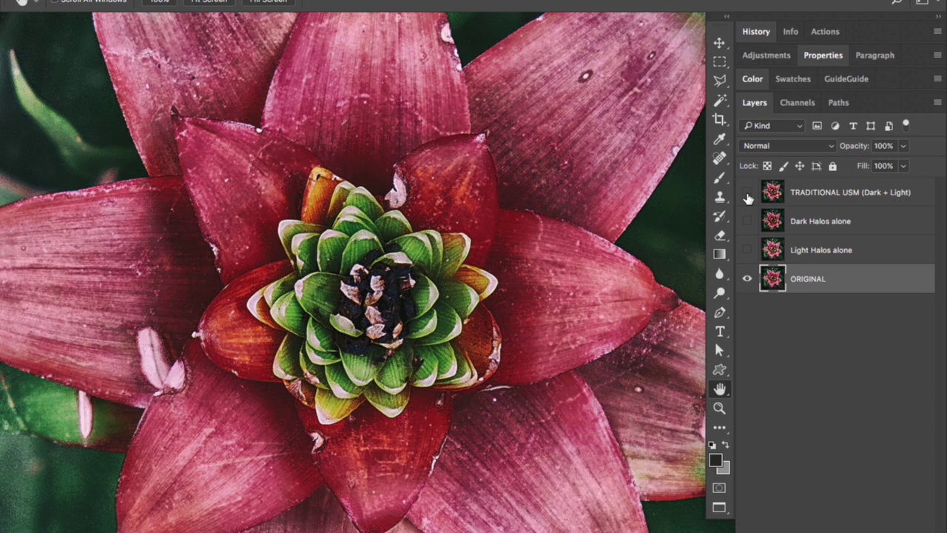
{"action": "left_click", "coordinate": [748, 251]}
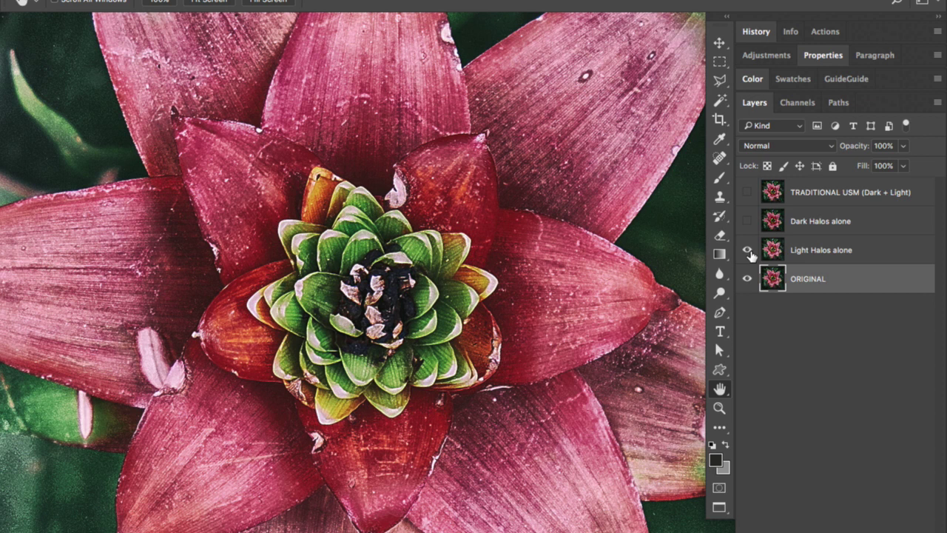
{"action": "left_click", "coordinate": [748, 251]}
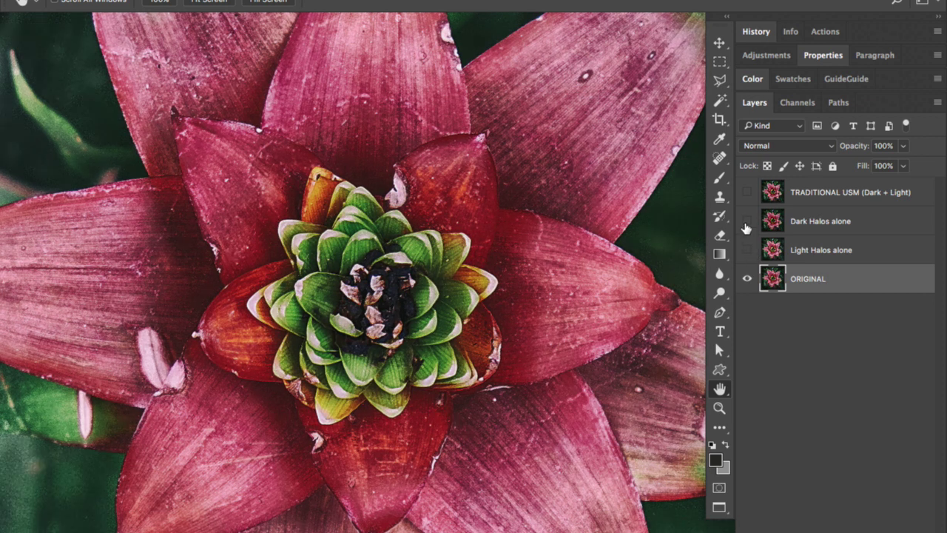
{"action": "left_click", "coordinate": [746, 222]}
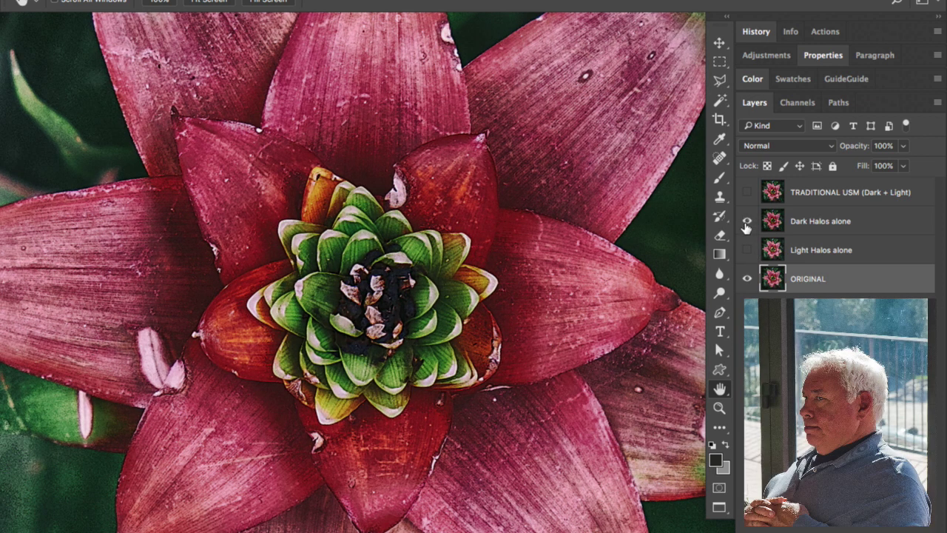
{"action": "left_click", "coordinate": [745, 224]}
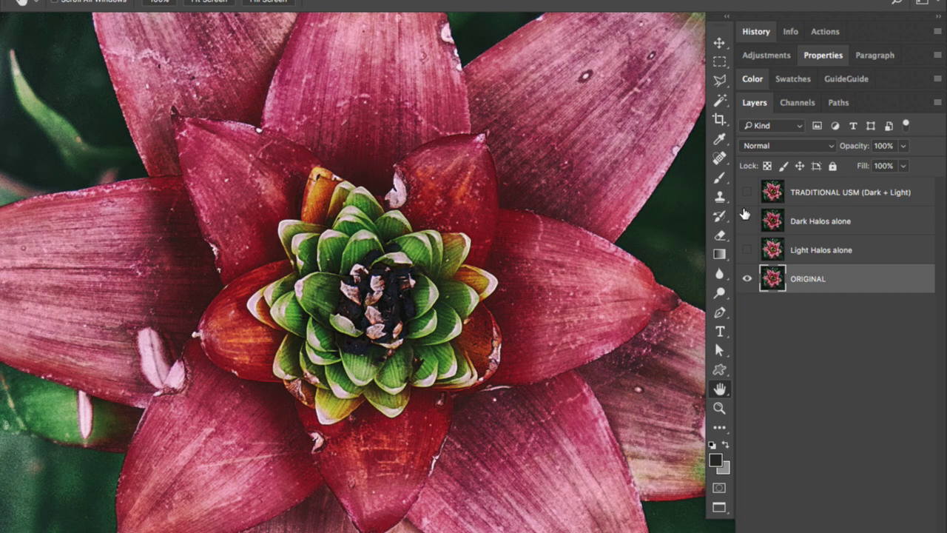
{"action": "left_click", "coordinate": [747, 193]}
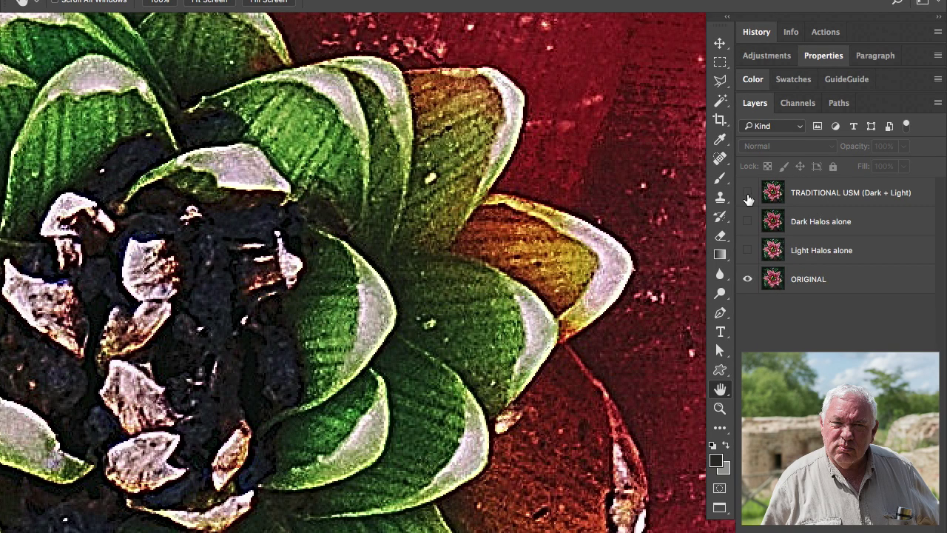
{"action": "left_click", "coordinate": [747, 193]}
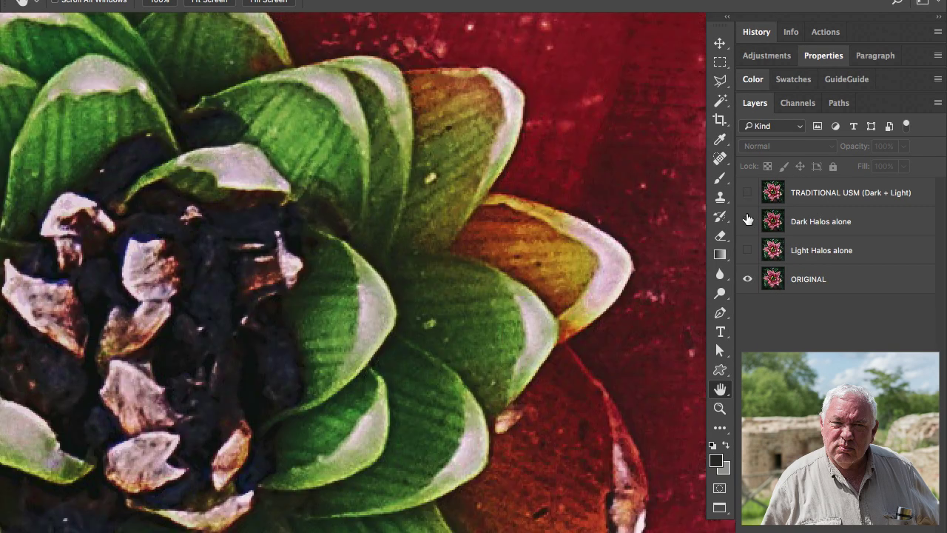
{"action": "left_click", "coordinate": [746, 251]}
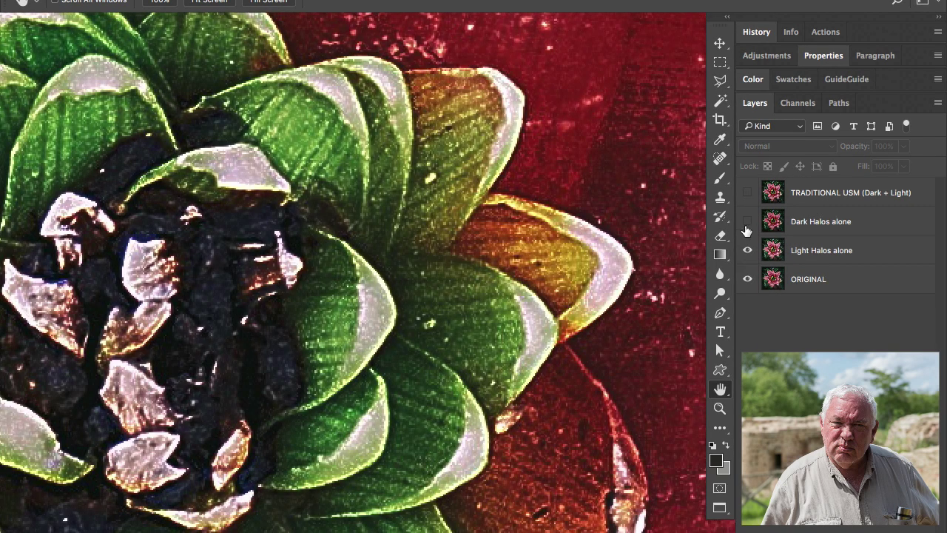
{"action": "left_click", "coordinate": [747, 222]}
{"action": "left_click", "coordinate": [747, 193]}
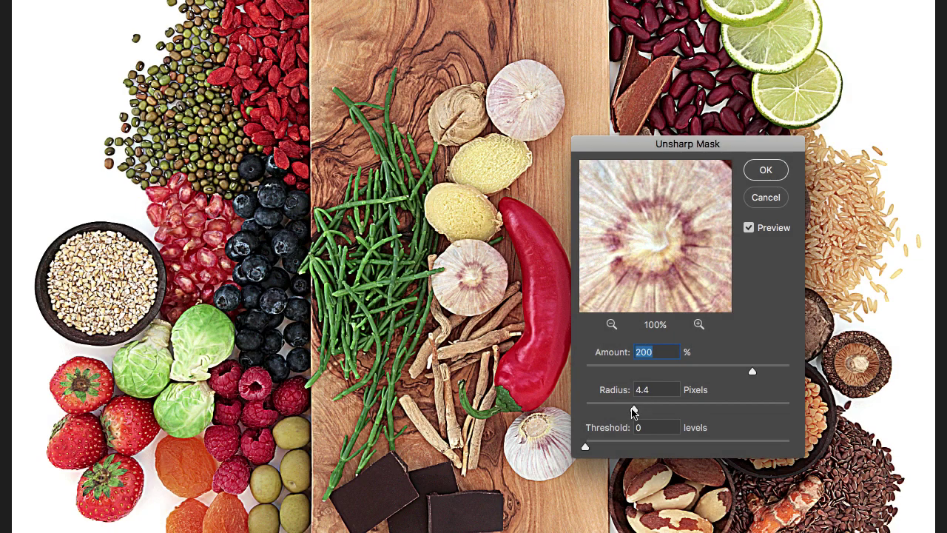
Set Unsharp Mask Radius to 25.6 px and Amount to 48%, inspecting the green beans and ginger.
{"action": "left_click_drag", "start_coordinate": [633, 412], "coordinate": [614, 412]}
{"action": "key", "text": "Tab"}
{"action": "left_click_drag", "start_coordinate": [652, 267], "coordinate": [797, 229]}
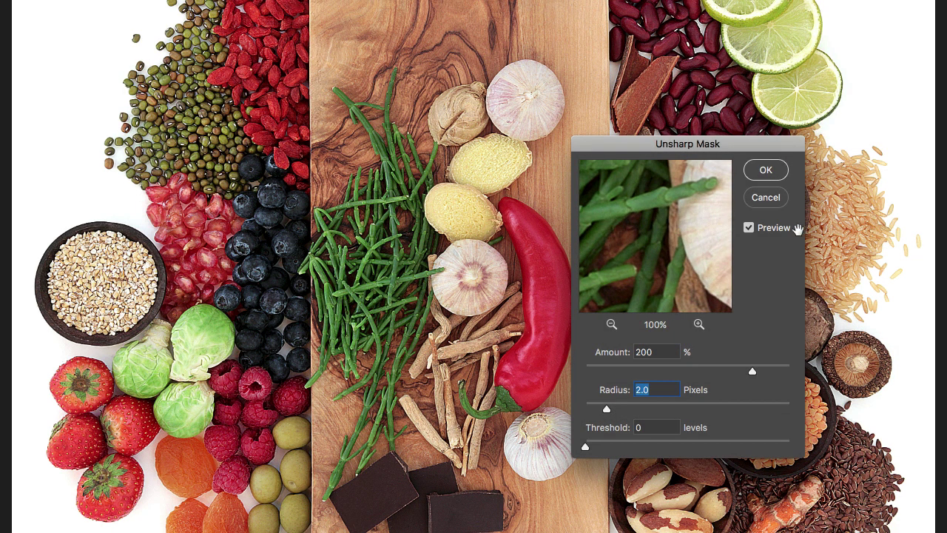
{"action": "left_click", "coordinate": [453, 212]}
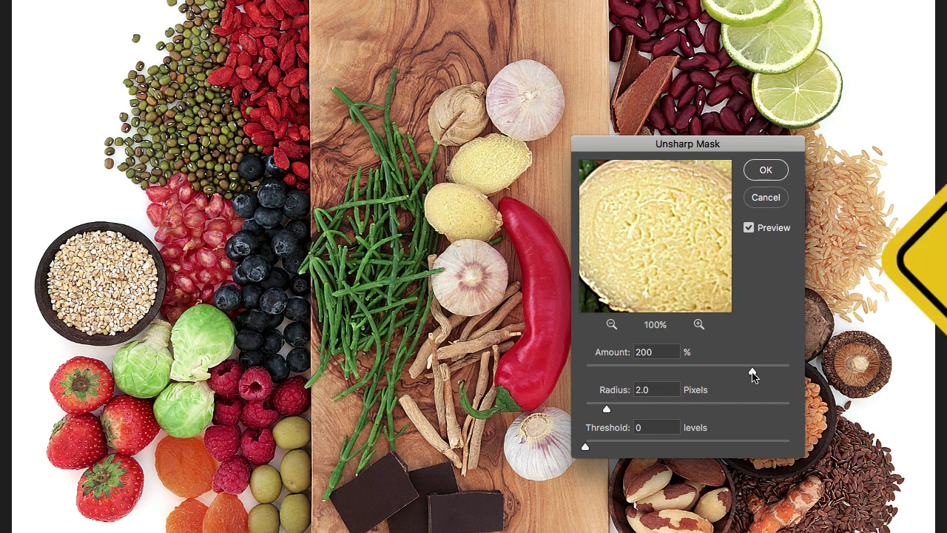
{"action": "left_click", "coordinate": [753, 374]}
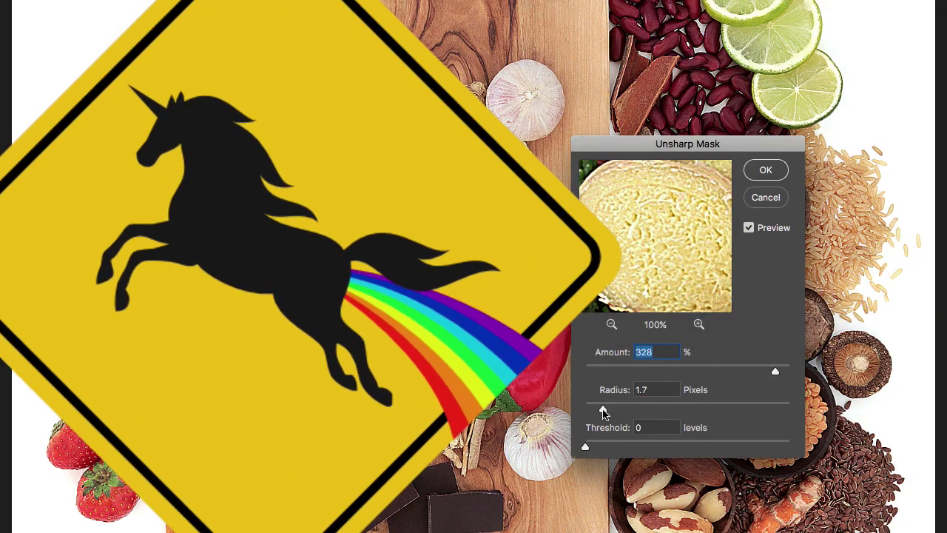
{"action": "left_click_drag", "start_coordinate": [602, 412], "coordinate": [679, 410]}
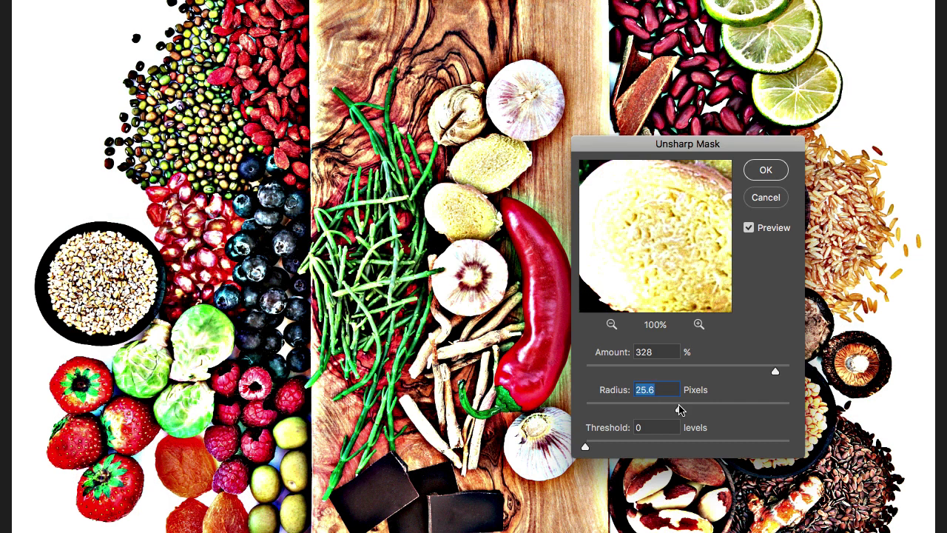
{"action": "left_click", "coordinate": [636, 372]}
{"action": "left_click_drag", "start_coordinate": [636, 372], "coordinate": [638, 371]}
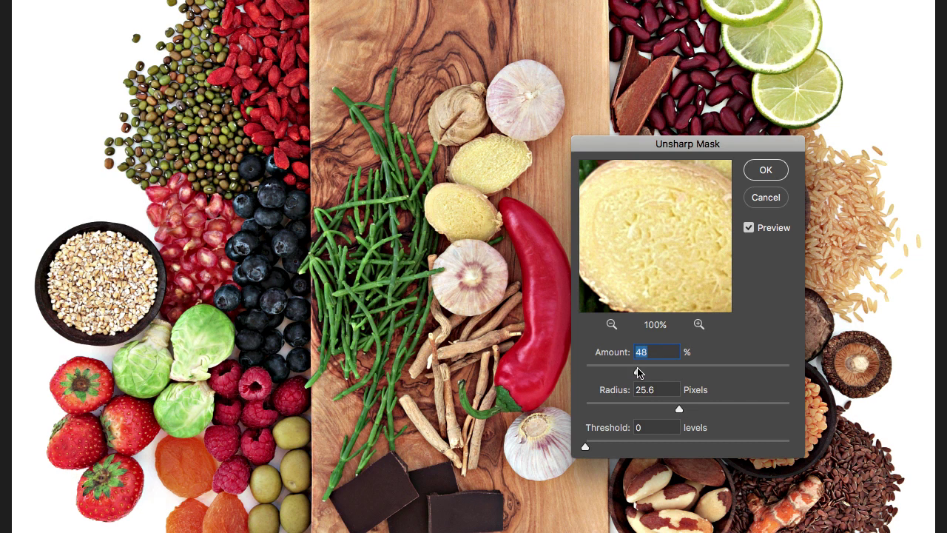
Toggle Preview off and on twice to compare against the unsharpened photo.
{"action": "left_click", "coordinate": [749, 227]}
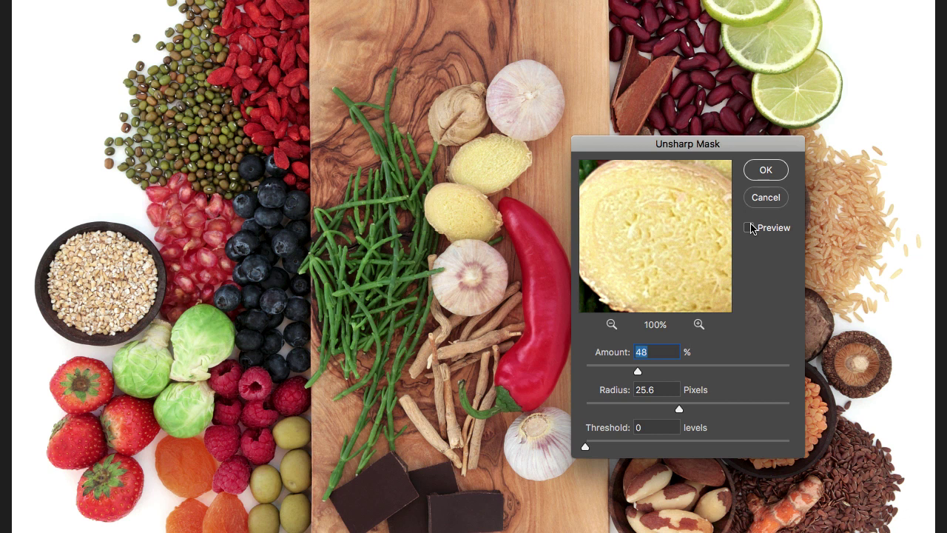
{"action": "left_click", "coordinate": [749, 228]}
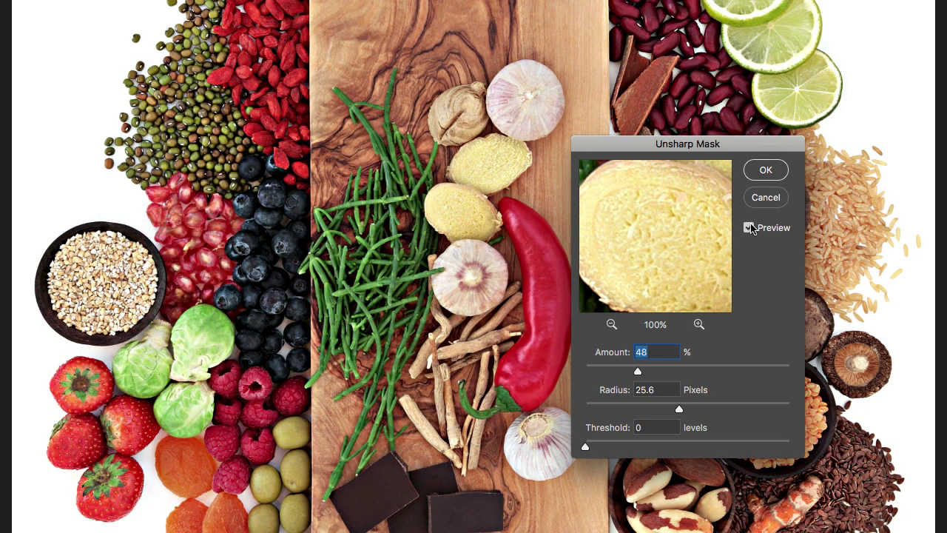
{"action": "left_click", "coordinate": [749, 228]}
{"action": "left_click", "coordinate": [749, 228]}
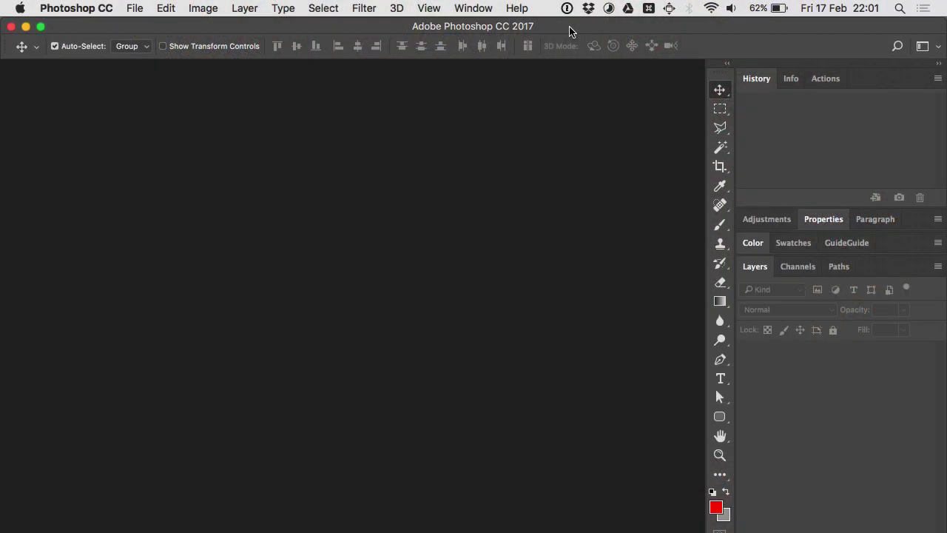
Open the Double USM 2 panel from Window > Extensions.
{"action": "left_click", "coordinate": [490, 14]}
{"action": "mouse_move", "coordinate": [492, 78]}
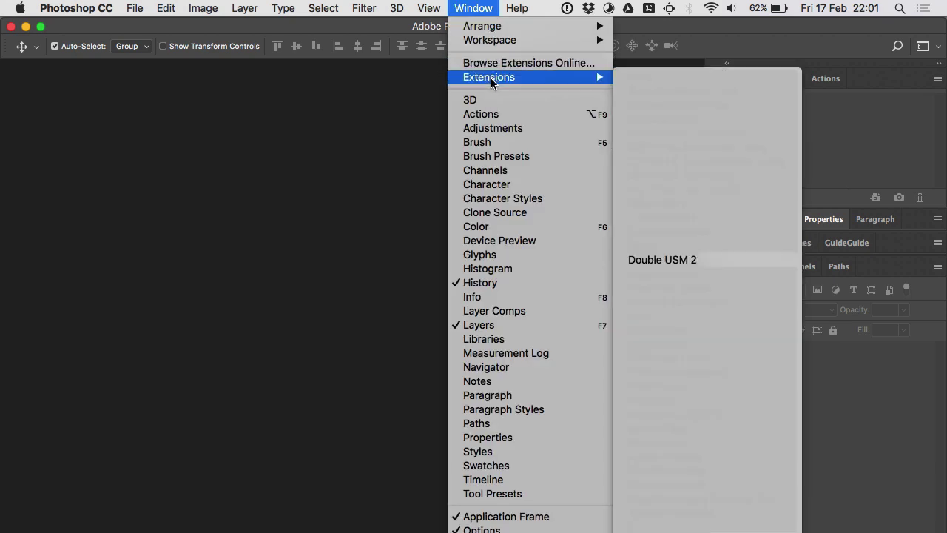
{"action": "left_click", "coordinate": [645, 261]}
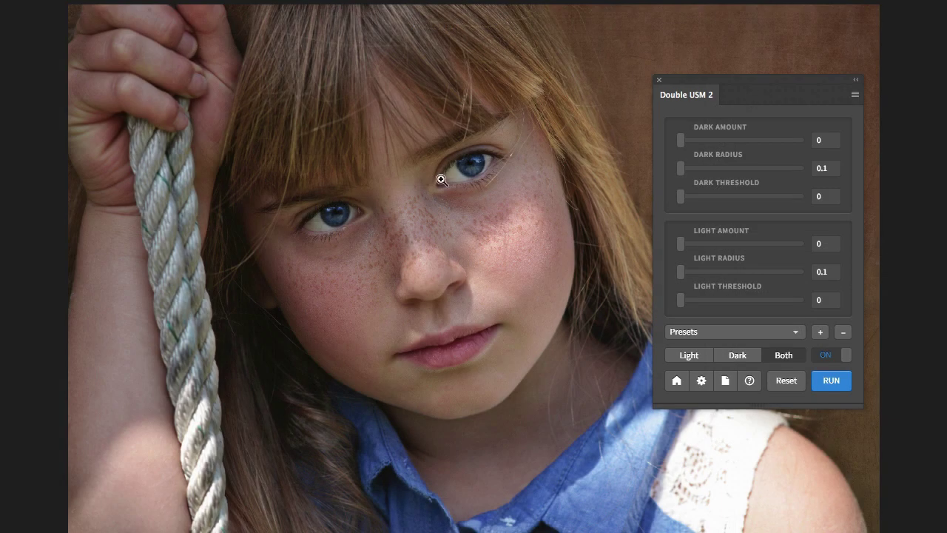
Zoom in on the girl's eyes and sharpen the portrait with the Traditional USM preset.
{"action": "left_click", "coordinate": [440, 179]}
{"action": "left_click", "coordinate": [703, 332]}
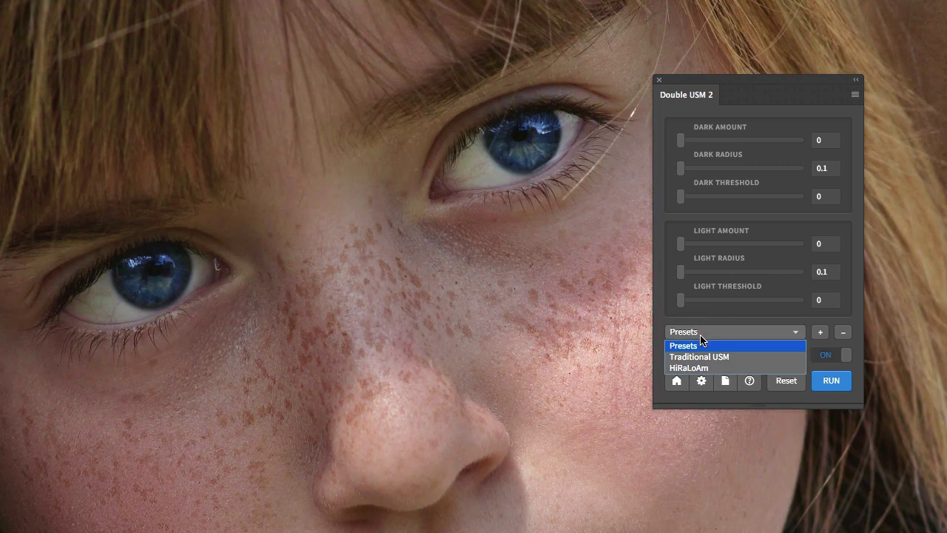
{"action": "left_click", "coordinate": [699, 356]}
{"action": "left_click", "coordinate": [829, 379]}
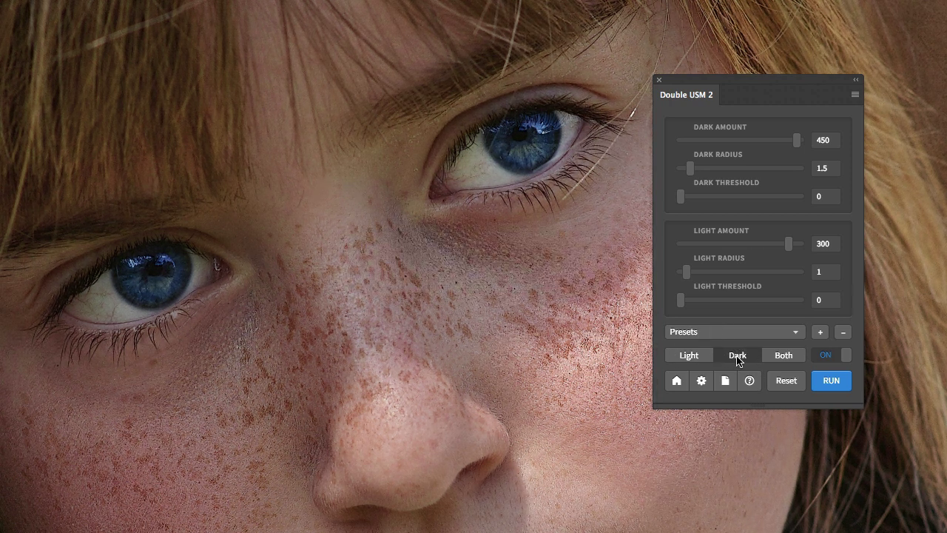
Switch to combined dark and light halos and fit the whole portrait on screen.
{"action": "left_click", "coordinate": [781, 358]}
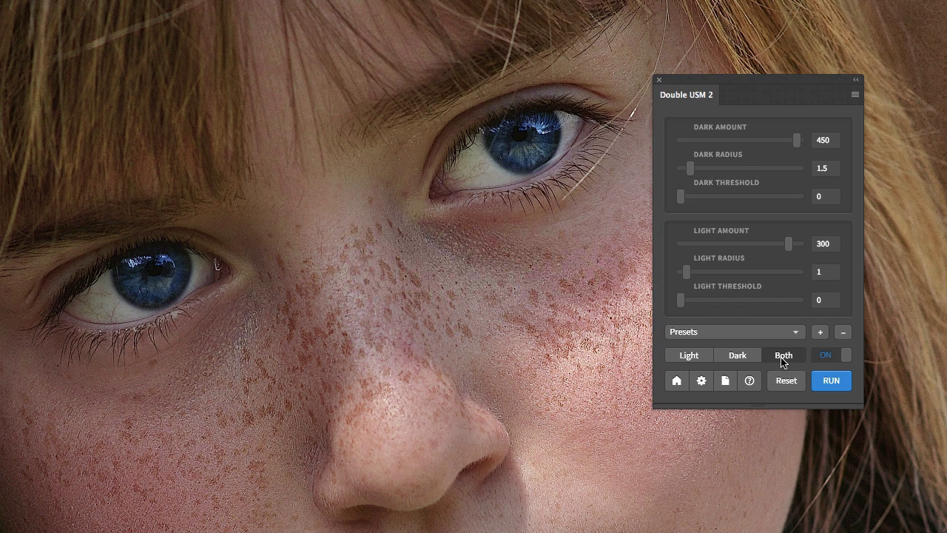
{"action": "key", "text": "ctrl+0"}
{"action": "left_click", "coordinate": [769, 333]}
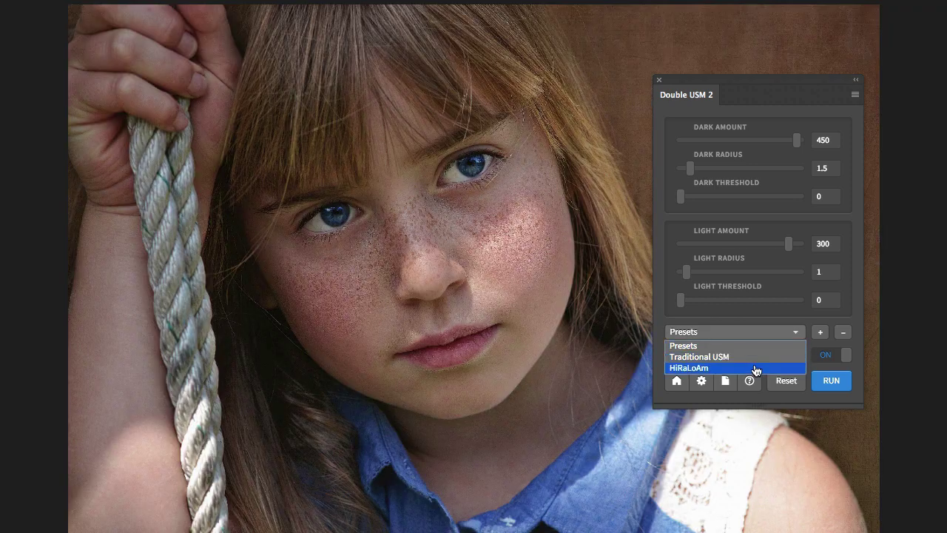
Run the HiRaLoAm preset, then rerun with Dark Amount 25, Dark Radius 65.4 and Light Amount 51.
{"action": "left_click", "coordinate": [755, 367]}
{"action": "left_click", "coordinate": [829, 383]}
{"action": "left_click_drag", "start_coordinate": [708, 140], "coordinate": [698, 140]}
{"action": "left_click_drag", "start_coordinate": [752, 168], "coordinate": [766, 171]}
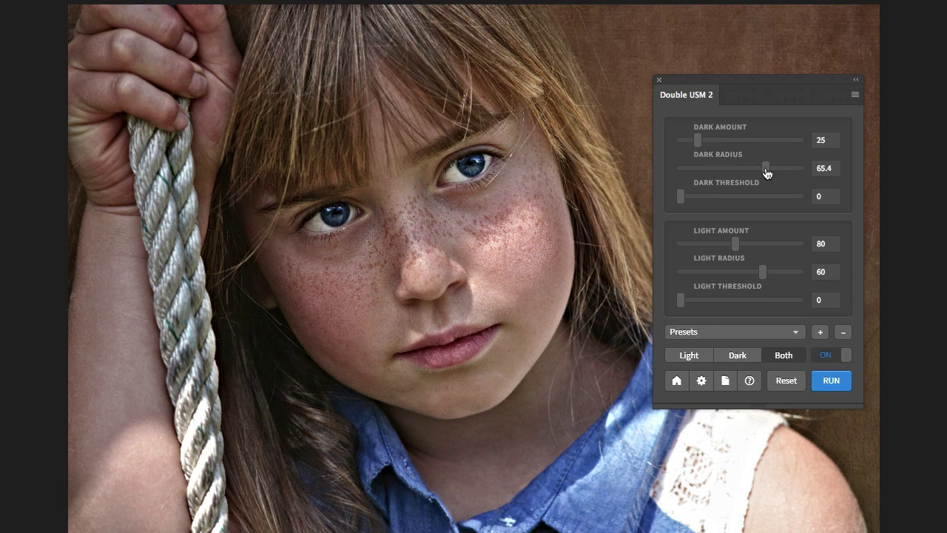
{"action": "left_click_drag", "start_coordinate": [736, 243], "coordinate": [714, 246]}
{"action": "left_click_drag", "start_coordinate": [762, 272], "coordinate": [783, 274]}
{"action": "left_click", "coordinate": [828, 381]}
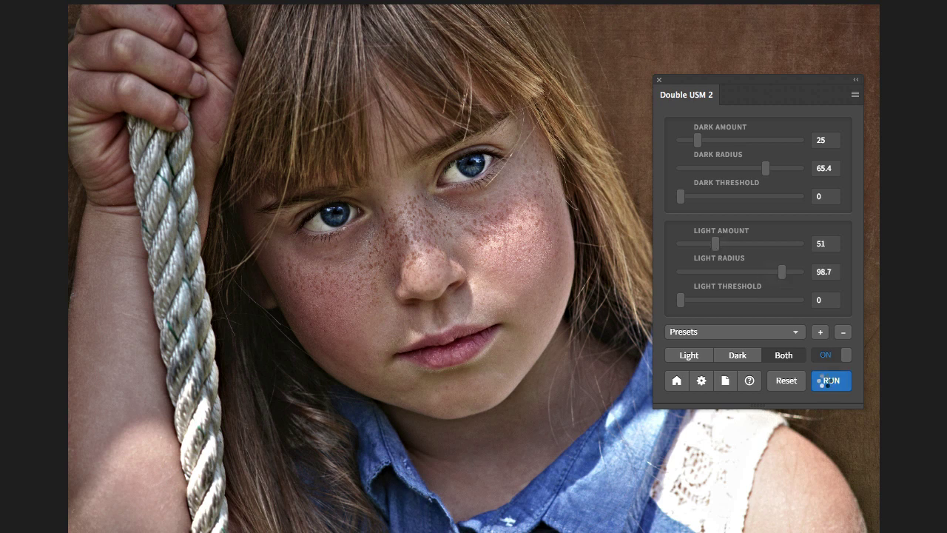
Compare light-only, dark-only and combined halo sharpening against the original by toggling the preview.
{"action": "left_click", "coordinate": [682, 358]}
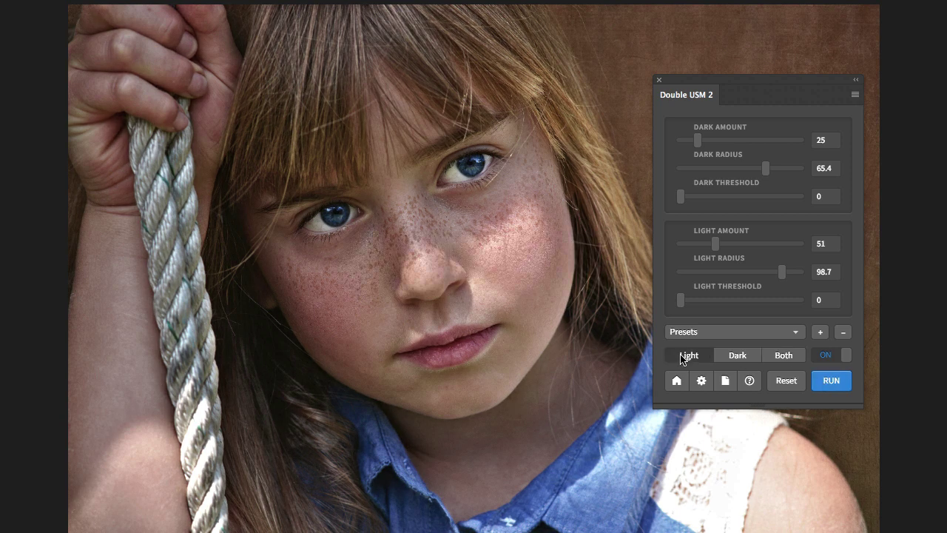
{"action": "left_click", "coordinate": [826, 359]}
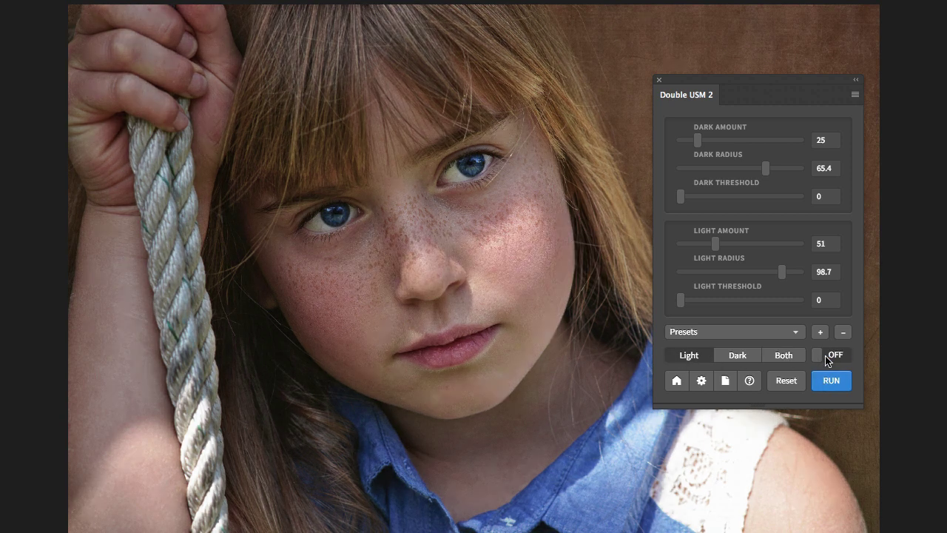
{"action": "left_click", "coordinate": [826, 359]}
{"action": "left_click", "coordinate": [826, 359]}
{"action": "left_click", "coordinate": [826, 359]}
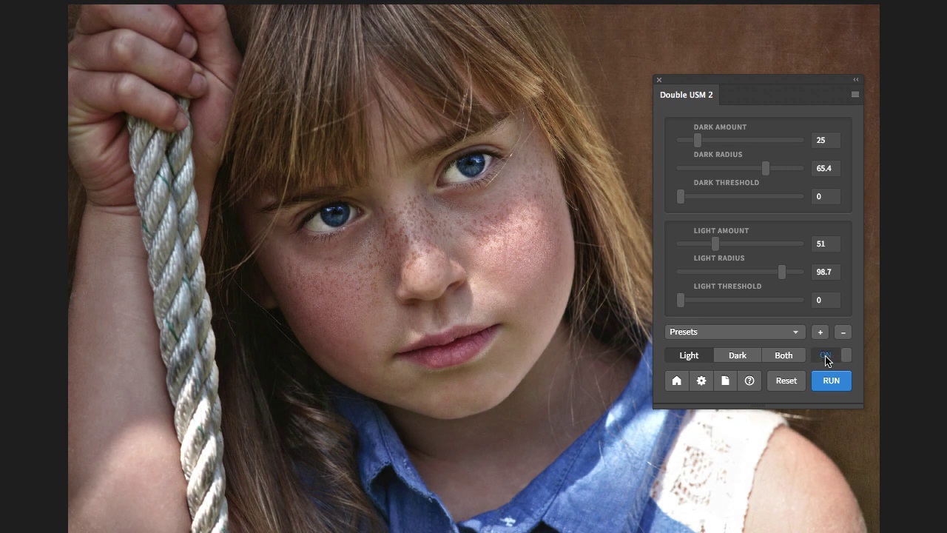
{"action": "left_click", "coordinate": [738, 356]}
{"action": "left_click", "coordinate": [827, 359]}
{"action": "left_click", "coordinate": [826, 359]}
{"action": "left_click", "coordinate": [826, 359]}
{"action": "left_click", "coordinate": [784, 355]}
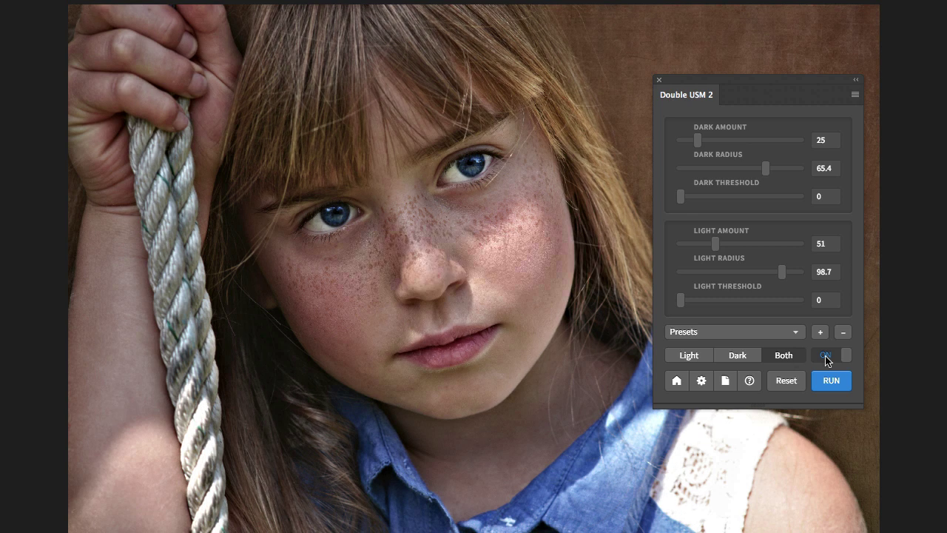
{"action": "left_click", "coordinate": [827, 358]}
Save the current settings as the preset 'HiRaLoAm 2' and confirm it appears in the Presets list.
{"action": "left_click", "coordinate": [821, 333]}
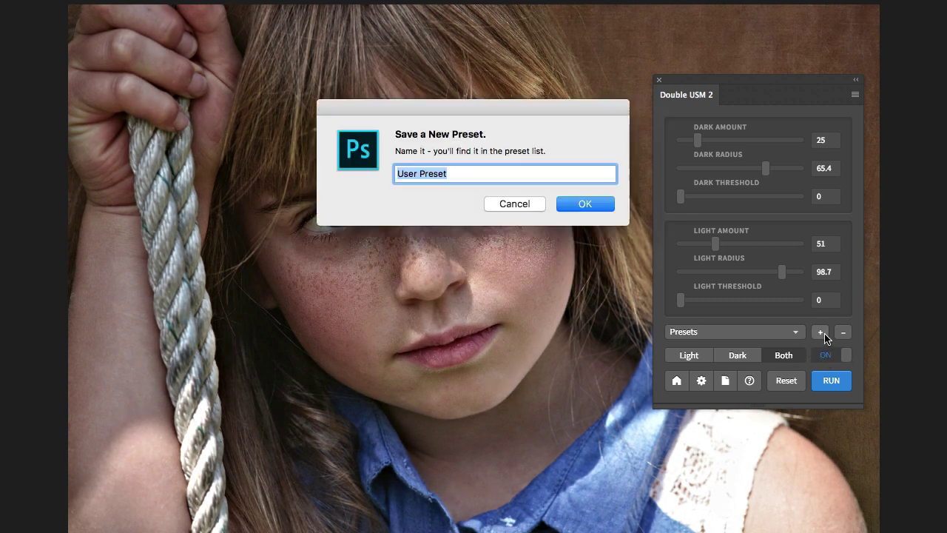
{"action": "type", "text": "HiRaLoAm"}
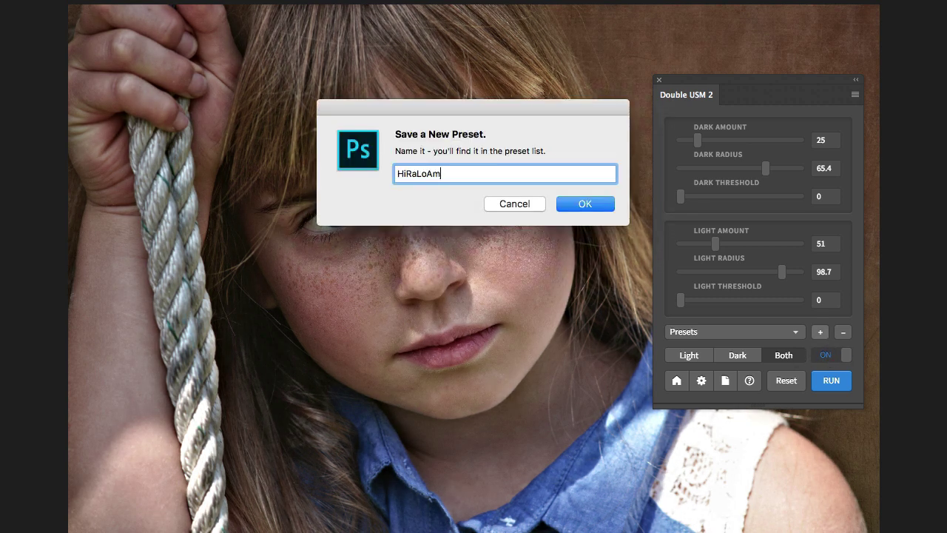
{"action": "type", "text": " 2"}
{"action": "key", "text": "Return"}
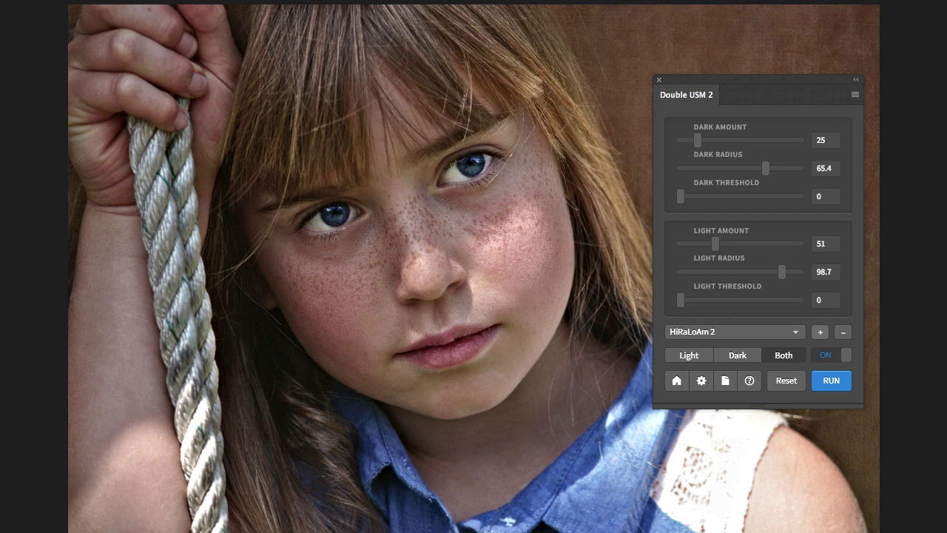
{"action": "left_click", "coordinate": [797, 333]}
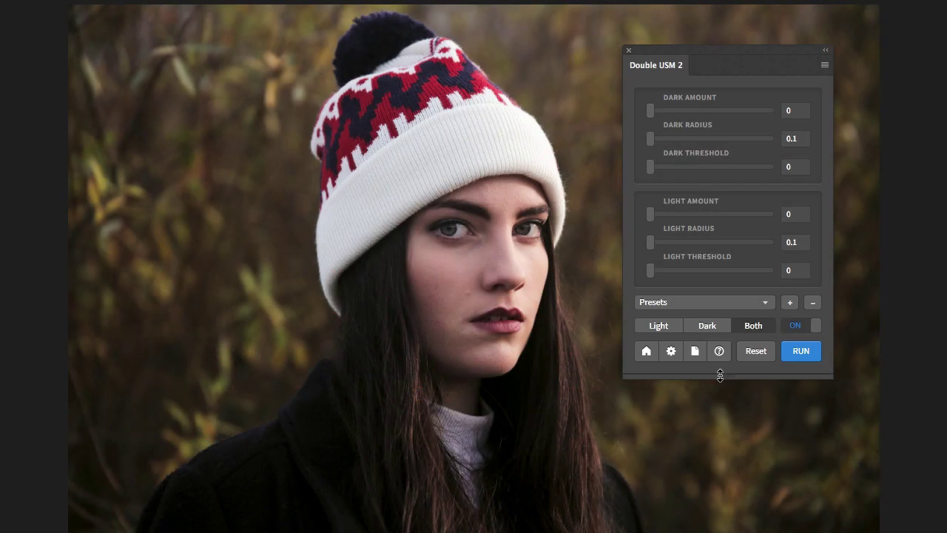
Enlarge the panel and sharpen with Dark Amount 400, Dark Radius 2.5, Light Amount 300, Light Radius 1.2.
{"action": "left_click_drag", "start_coordinate": [720, 375], "coordinate": [722, 477]}
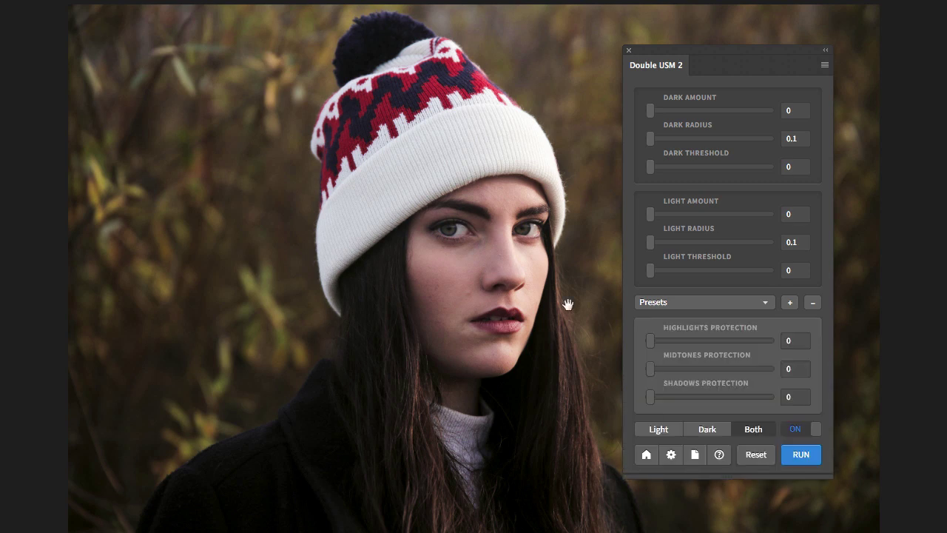
{"action": "scroll", "coordinate": [526, 230], "scroll_direction": "up", "scroll_amount": 2}
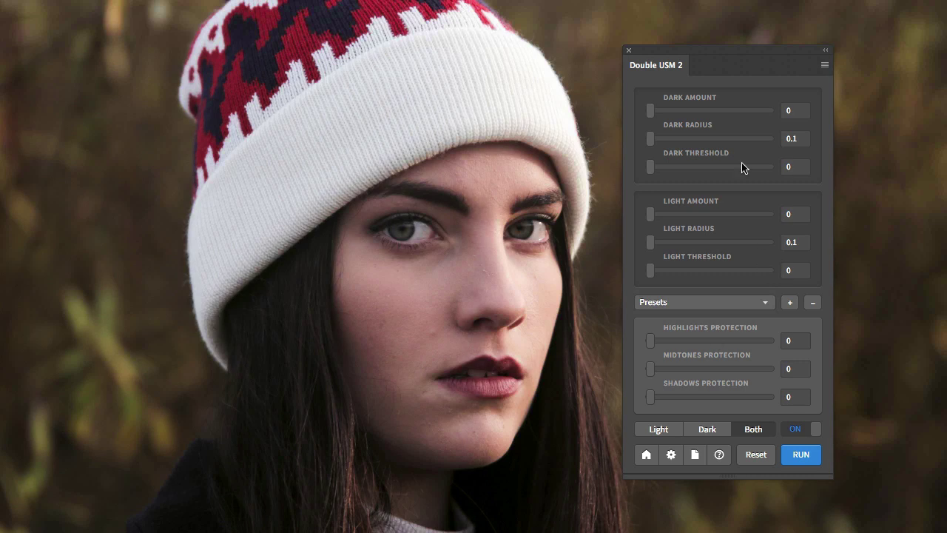
{"action": "left_click", "coordinate": [795, 110]}
{"action": "type", "text": "400"}
{"action": "key", "text": "Tab"}
{"action": "type", "text": "2.5"}
{"action": "key", "text": "Tab"}
{"action": "key", "text": "Tab"}
{"action": "type", "text": "300"}
{"action": "key", "text": "Tab"}
{"action": "type", "text": "1.2"}
{"action": "left_click", "coordinate": [801, 452]}
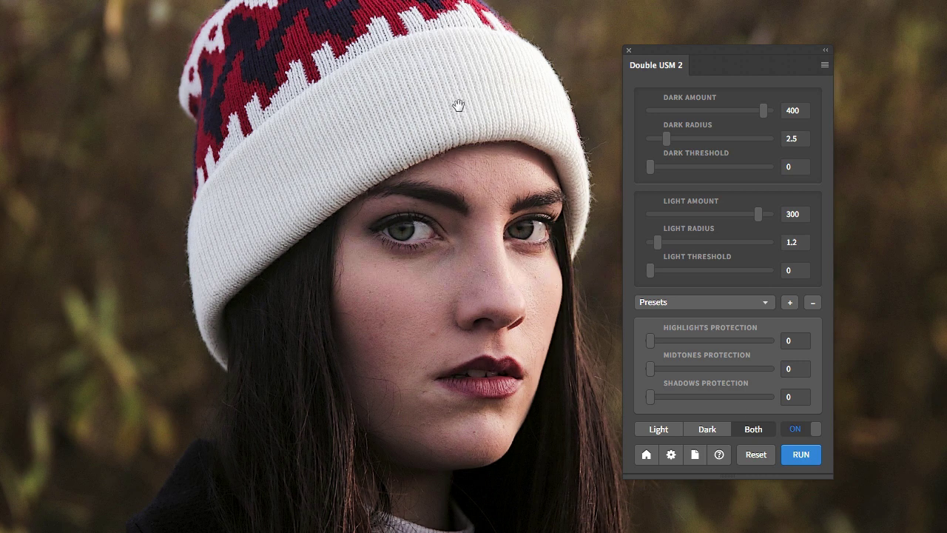
Rerun the sharpening with Dark Threshold raised to 7, then with Light Threshold 7.
{"action": "left_click_drag", "start_coordinate": [651, 170], "coordinate": [669, 176]}
{"action": "left_click", "coordinate": [798, 454]}
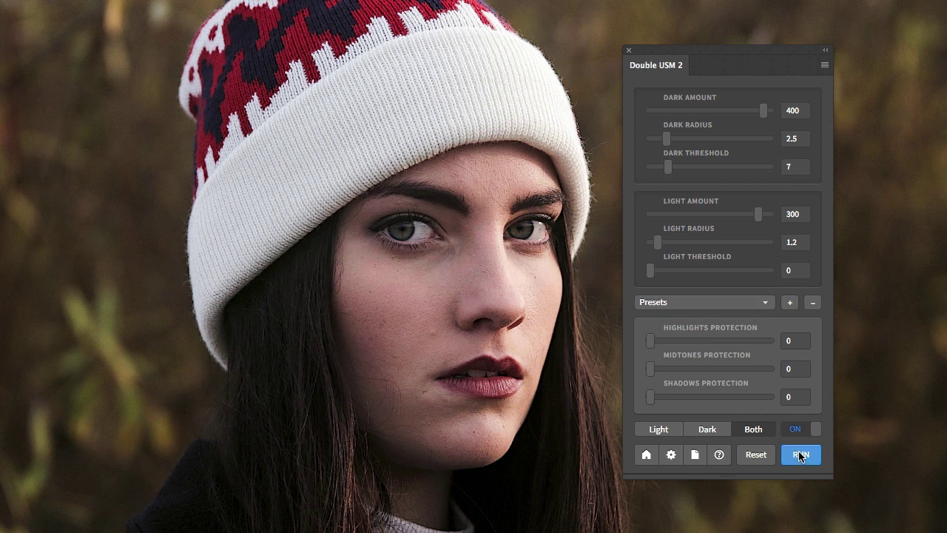
{"action": "left_click_drag", "start_coordinate": [651, 279], "coordinate": [673, 281]}
{"action": "left_click", "coordinate": [795, 452]}
Rerun the sharpening with Highlights Protection 100 and Midtones Protection 50.
{"action": "left_click", "coordinate": [791, 452]}
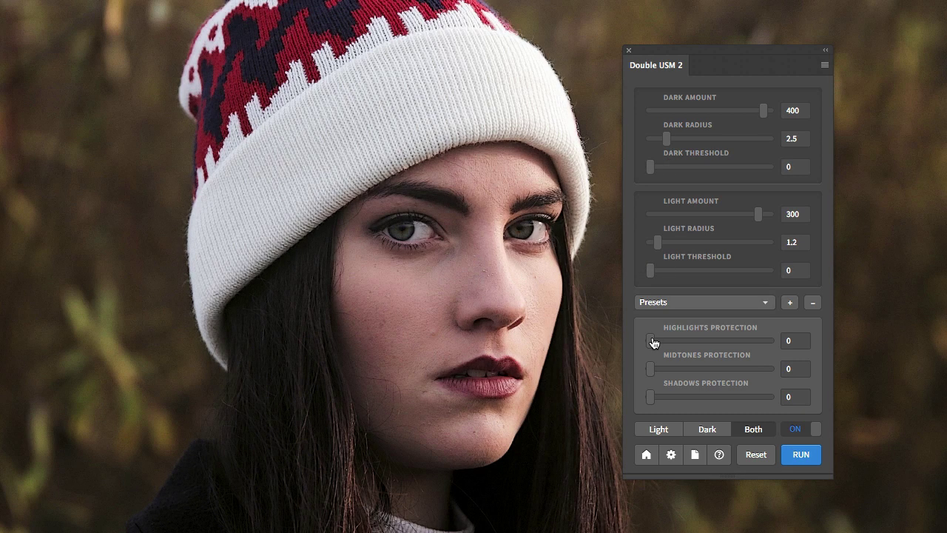
{"action": "left_click_drag", "start_coordinate": [651, 342], "coordinate": [803, 340]}
{"action": "left_click_drag", "start_coordinate": [651, 369], "coordinate": [711, 372]}
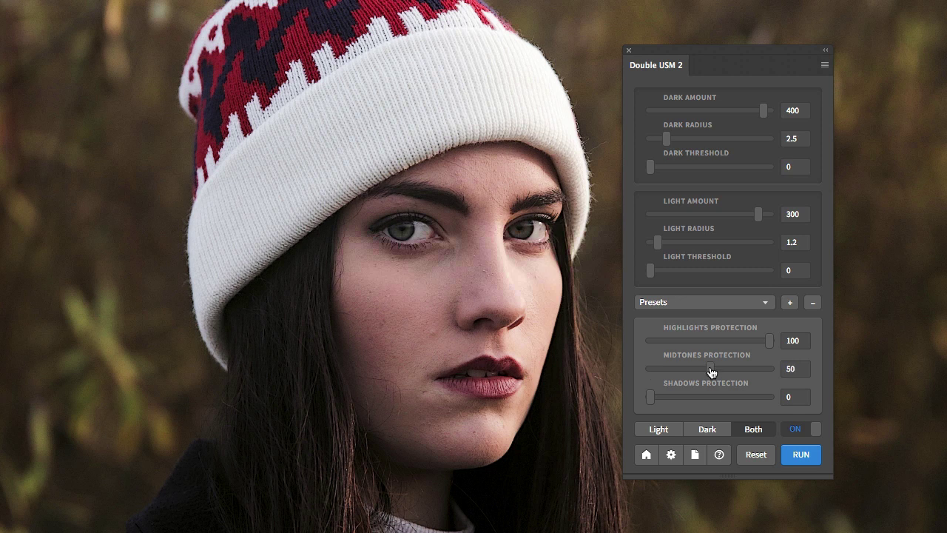
{"action": "left_click", "coordinate": [804, 452]}
Open the Double USM 2 manual in Preview and scroll down to its Support section.
{"action": "left_click", "coordinate": [693, 454]}
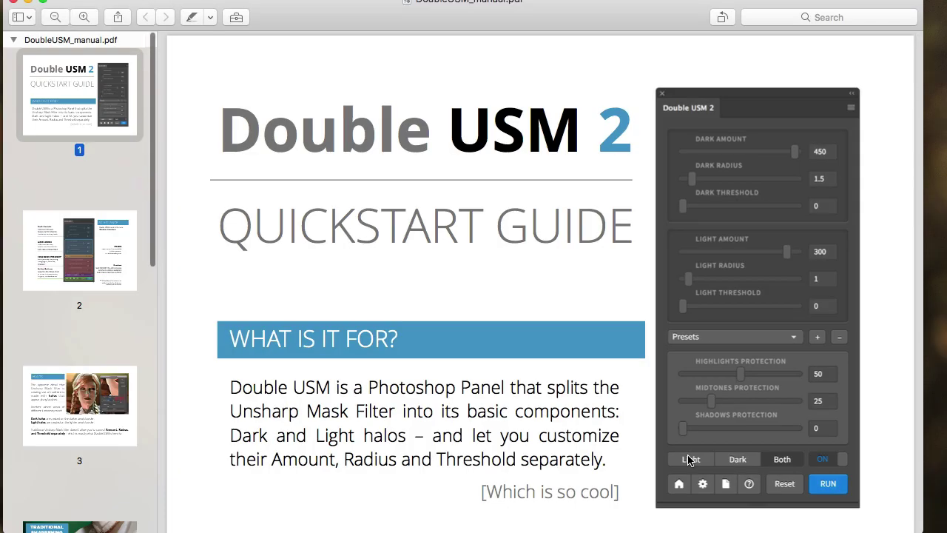
{"action": "scroll", "coordinate": [688, 460], "scroll_direction": "down", "scroll_amount": 20}
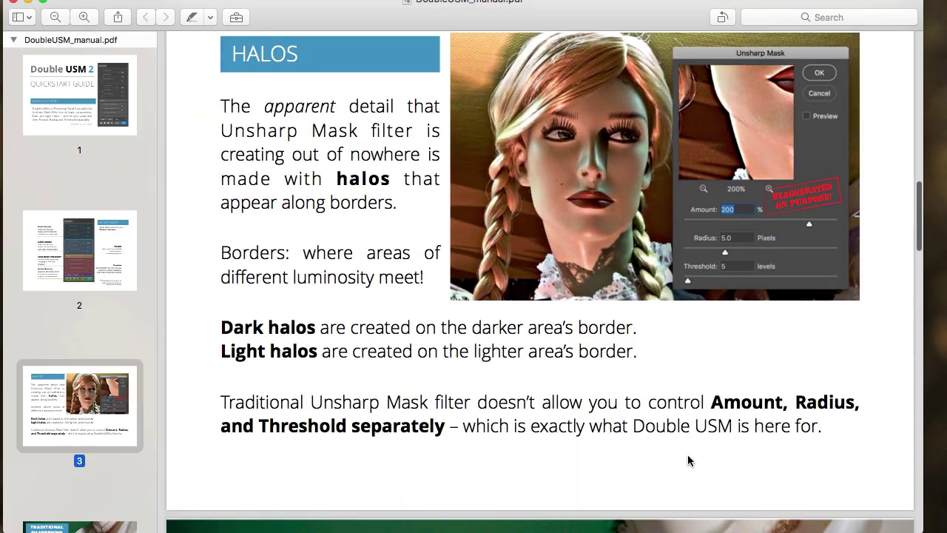
{"action": "scroll", "coordinate": [688, 460], "scroll_direction": "down", "scroll_amount": 20}
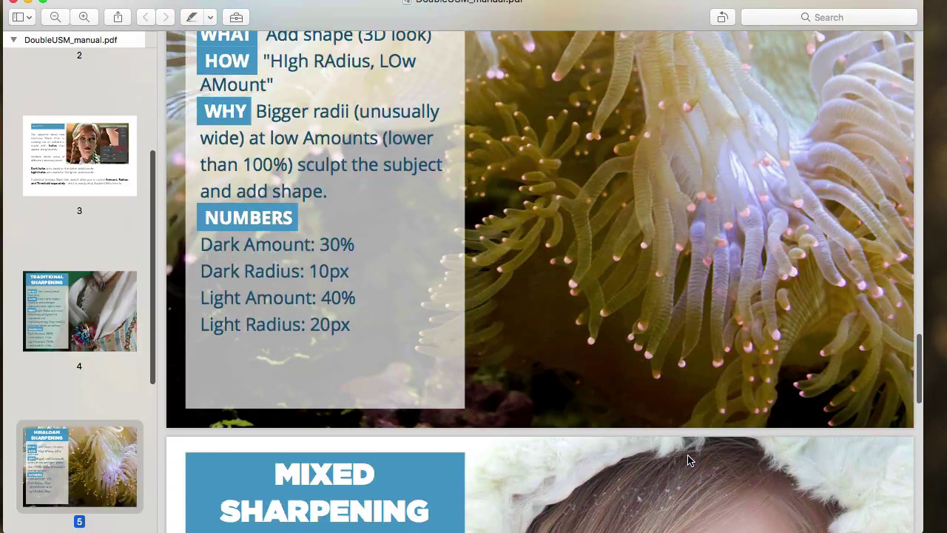
{"action": "scroll", "coordinate": [687, 460], "scroll_direction": "down", "scroll_amount": 20}
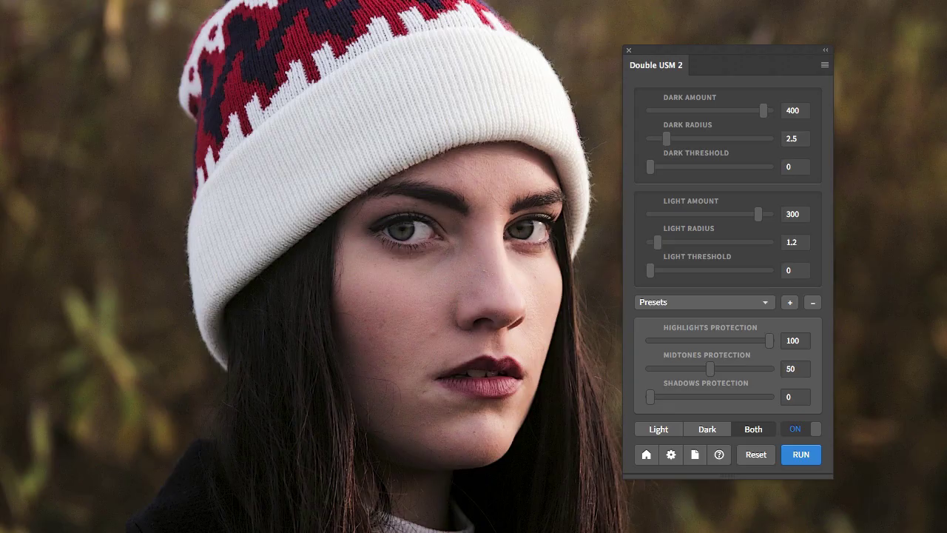
Check the panel's version information, select the support e-mail address, and dismiss it.
{"action": "left_click", "coordinate": [719, 454]}
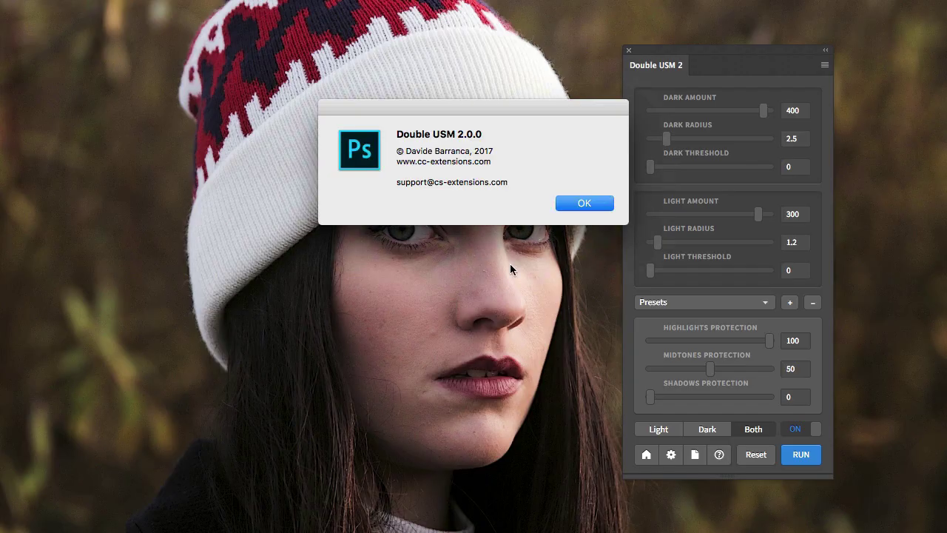
{"action": "triple_click", "coordinate": [461, 182]}
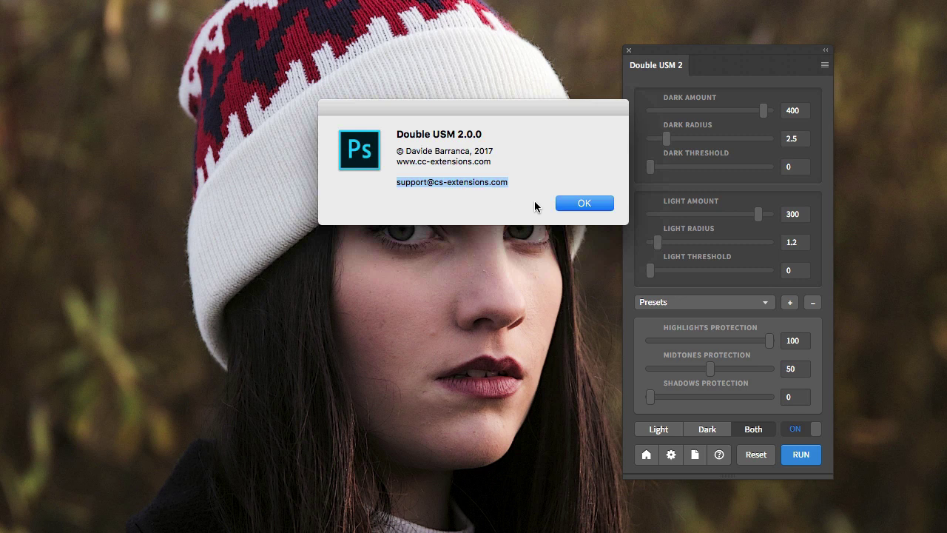
{"action": "left_click", "coordinate": [575, 204]}
Go from the Double USM product page to the CC Extensions products list and browse the tiles.
{"action": "left_click", "coordinate": [648, 454]}
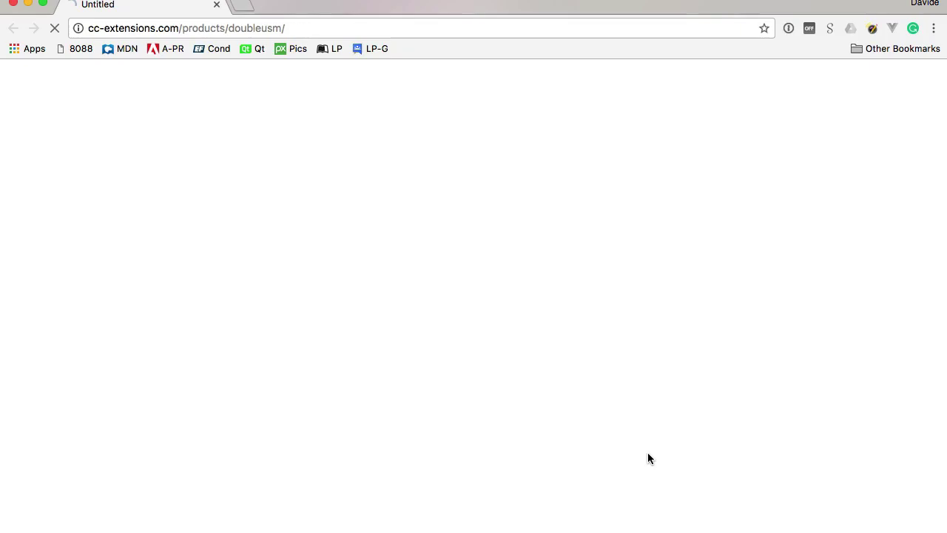
{"action": "left_click", "coordinate": [595, 127]}
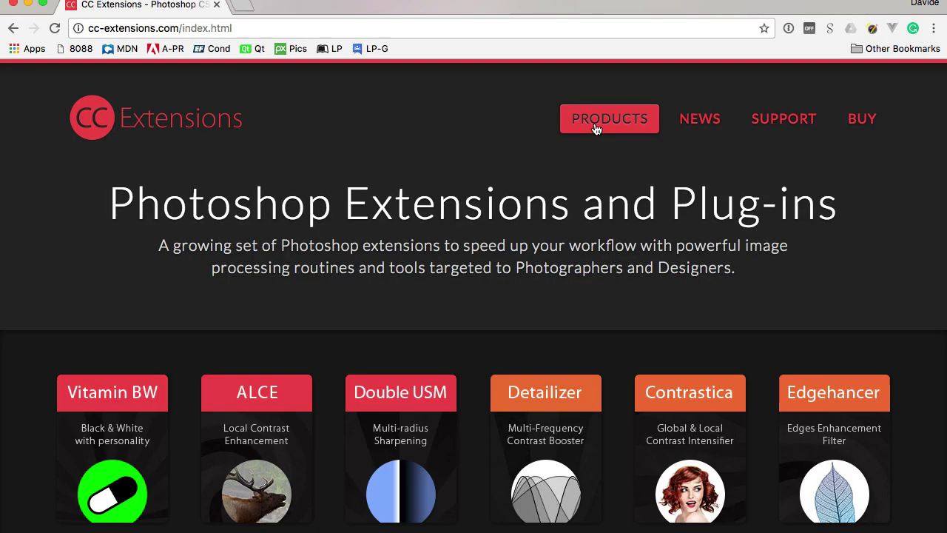
{"action": "scroll", "coordinate": [937, 290], "scroll_direction": "down", "scroll_amount": 5}
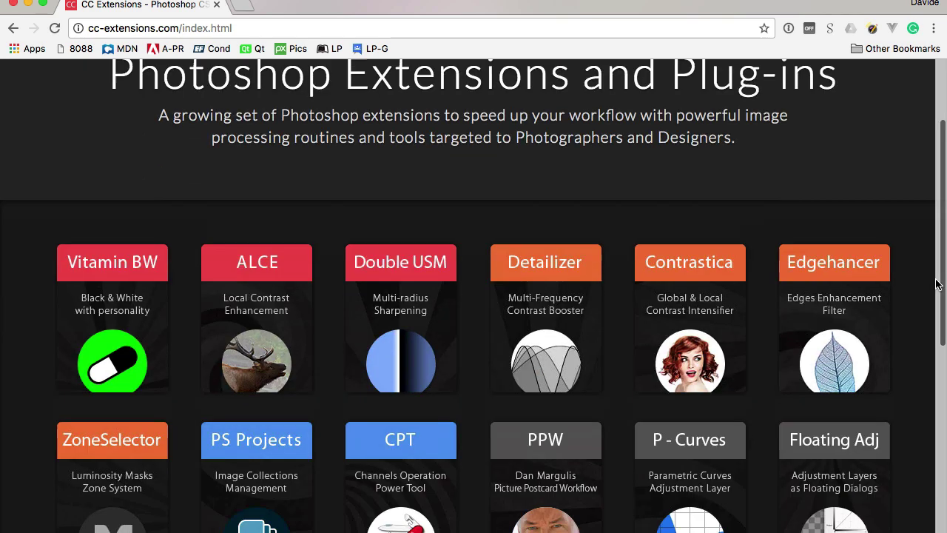